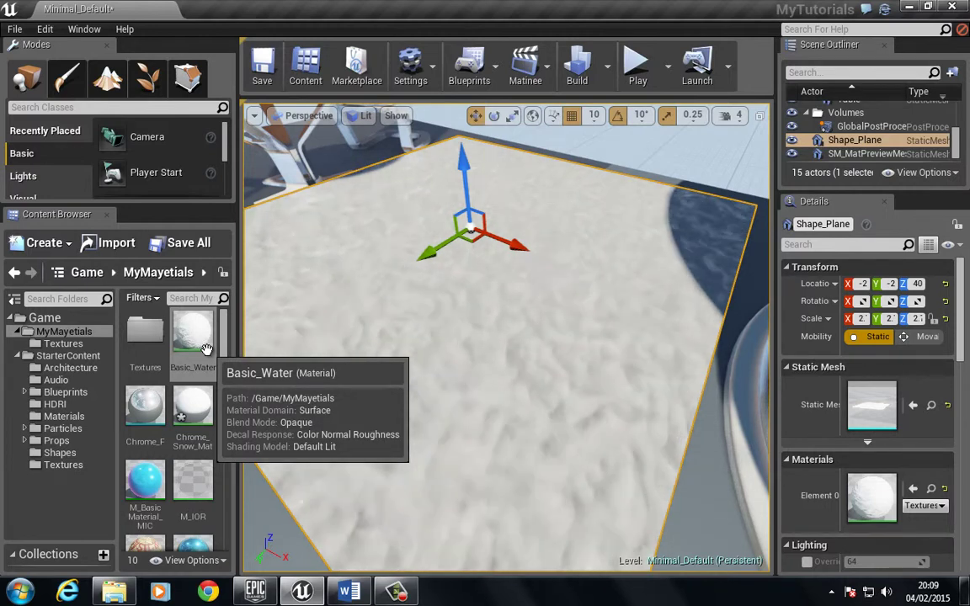
Open the Basic_Water material in the material editor and maximize the editor window
{"action": "left_click", "coordinate": [194, 337]}
{"action": "right_click_drag", "start_coordinate": [491, 303], "coordinate": [474, 283]}
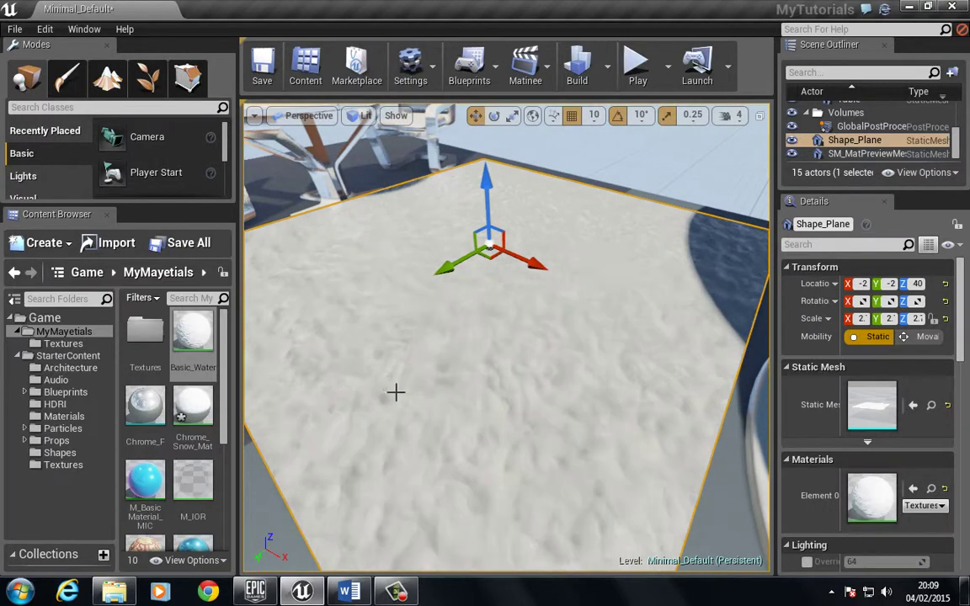
{"action": "double_click", "coordinate": [192, 336]}
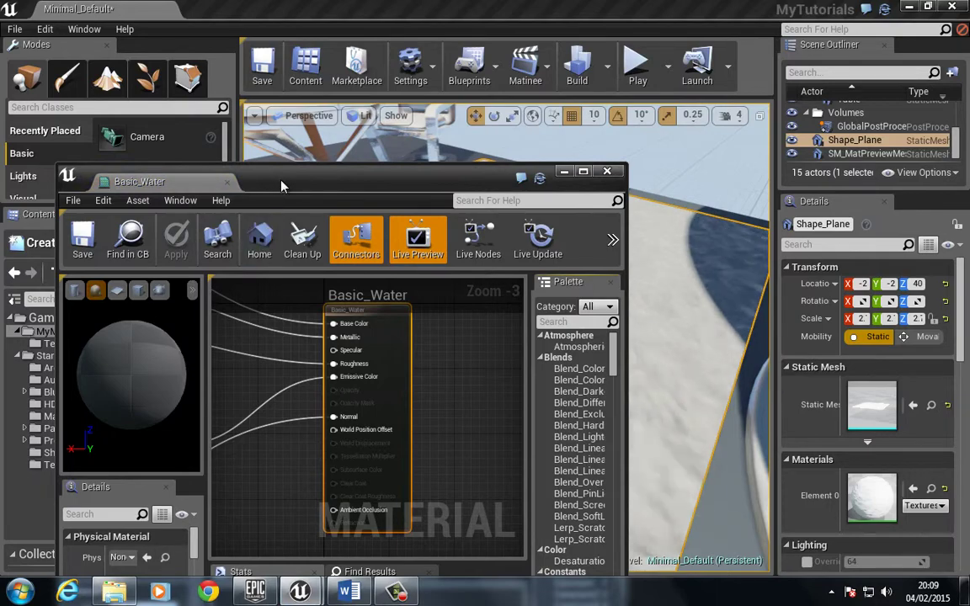
{"action": "left_click_drag", "start_coordinate": [268, 179], "coordinate": [455, 3]}
Examine the whole Basic_Water node network, from the panner and rotator groups through to the material inputs
{"action": "right_click_drag", "start_coordinate": [342, 294], "coordinate": [569, 336]}
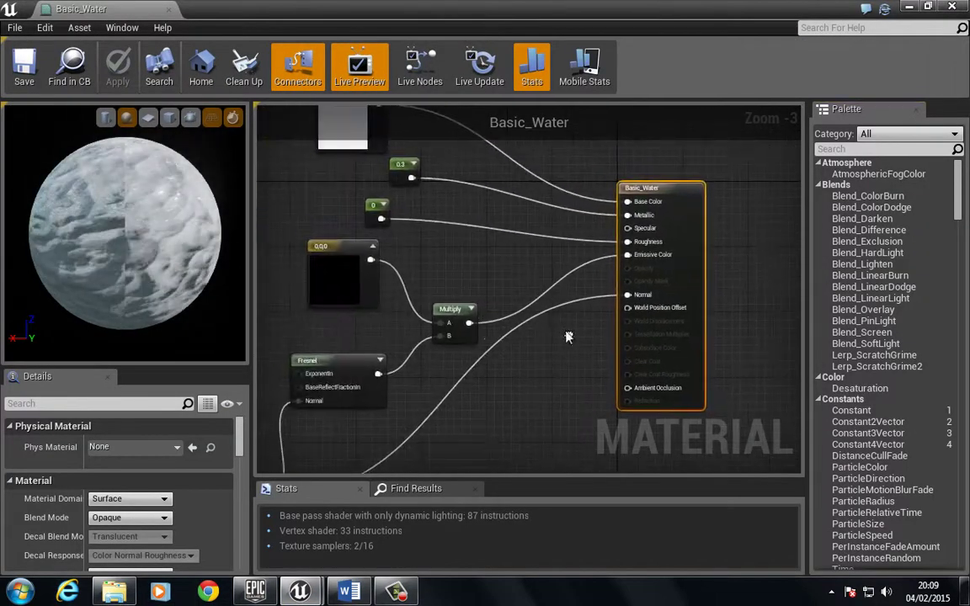
{"action": "right_click_drag", "start_coordinate": [515, 271], "coordinate": [584, 313]}
{"action": "scroll", "coordinate": [553, 299], "scroll_direction": "down", "scroll_amount": 2}
{"action": "scroll", "coordinate": [337, 251], "scroll_direction": "down", "scroll_amount": 1}
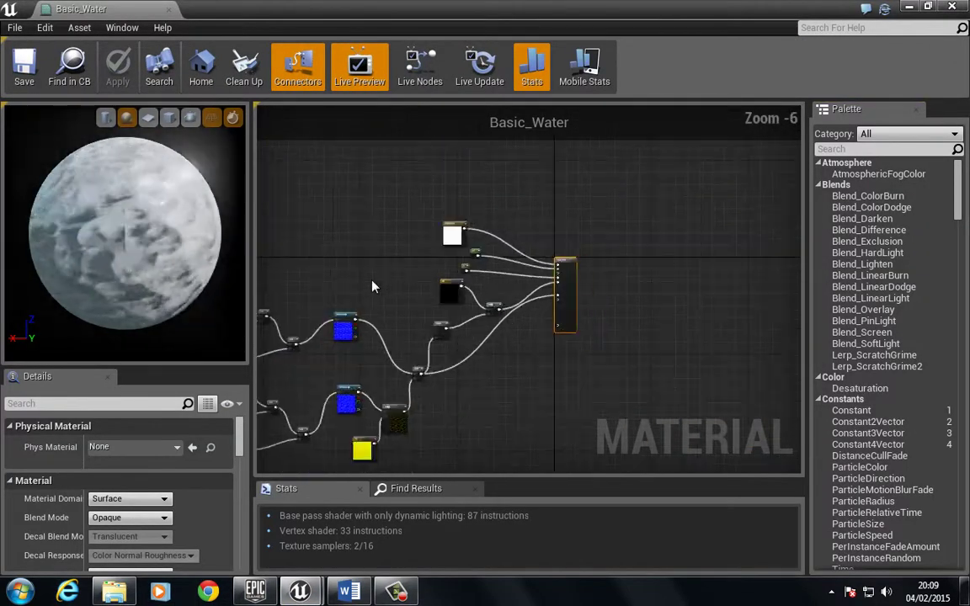
{"action": "right_click_drag", "start_coordinate": [337, 251], "coordinate": [462, 217]}
{"action": "scroll", "coordinate": [364, 256], "scroll_direction": "up", "scroll_amount": 2}
{"action": "scroll", "coordinate": [352, 294], "scroll_direction": "down", "scroll_amount": 1}
{"action": "scroll", "coordinate": [352, 207], "scroll_direction": "down", "scroll_amount": 2}
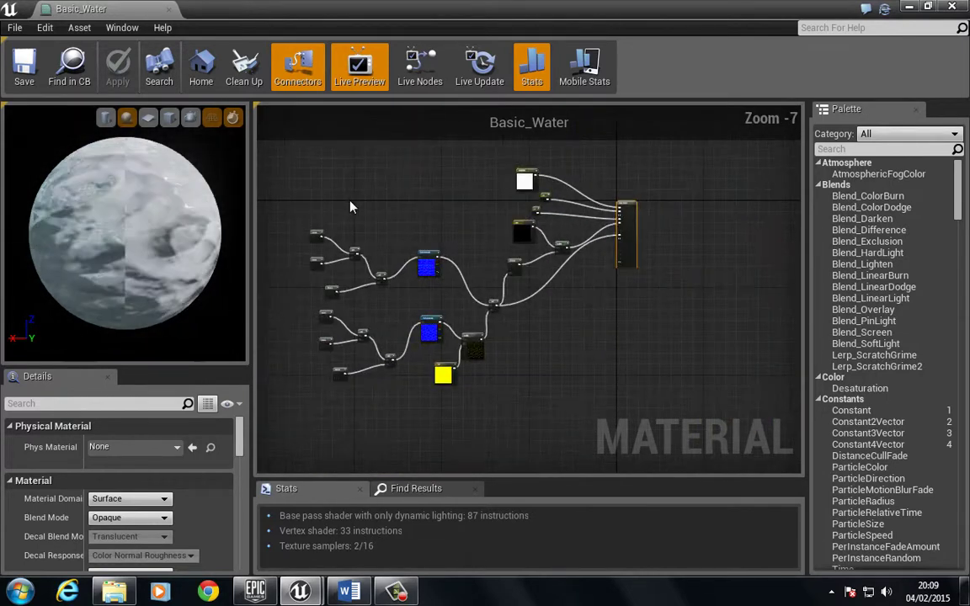
{"action": "right_click_drag", "start_coordinate": [407, 231], "coordinate": [446, 211]}
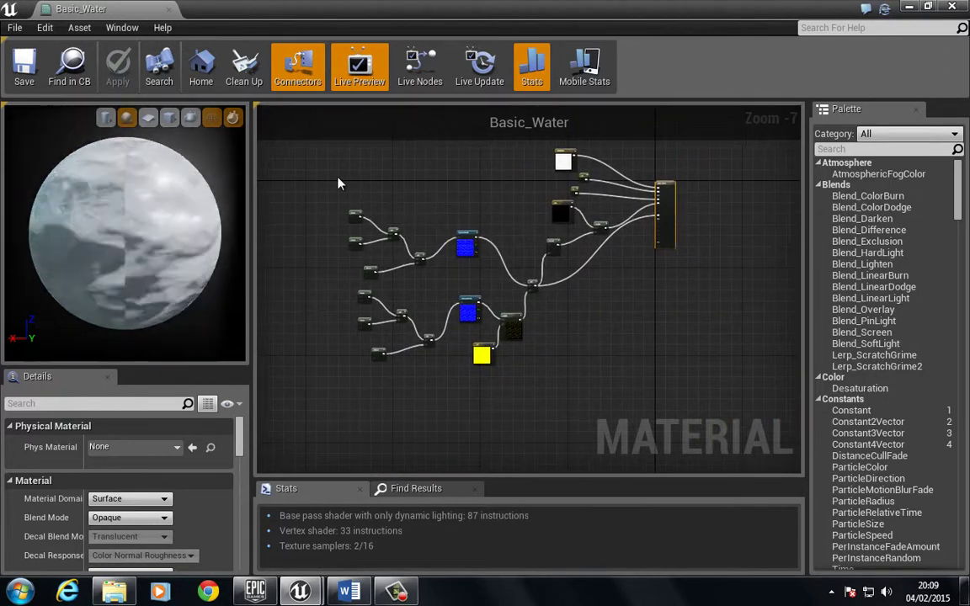
Move the panner, rotator, normal texture and final Add nodes together, away from the colour and Fresnel nodes
{"action": "left_click_drag", "start_coordinate": [534, 392], "coordinate": [533, 390]}
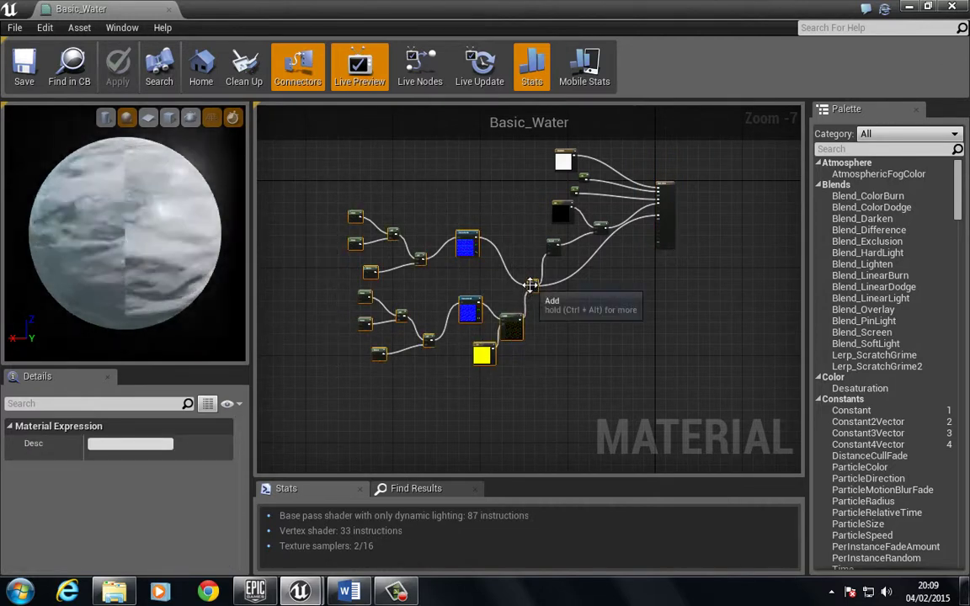
{"action": "left_click_drag", "start_coordinate": [530, 285], "coordinate": [438, 248]}
{"action": "right_click_drag", "start_coordinate": [468, 342], "coordinate": [600, 400]}
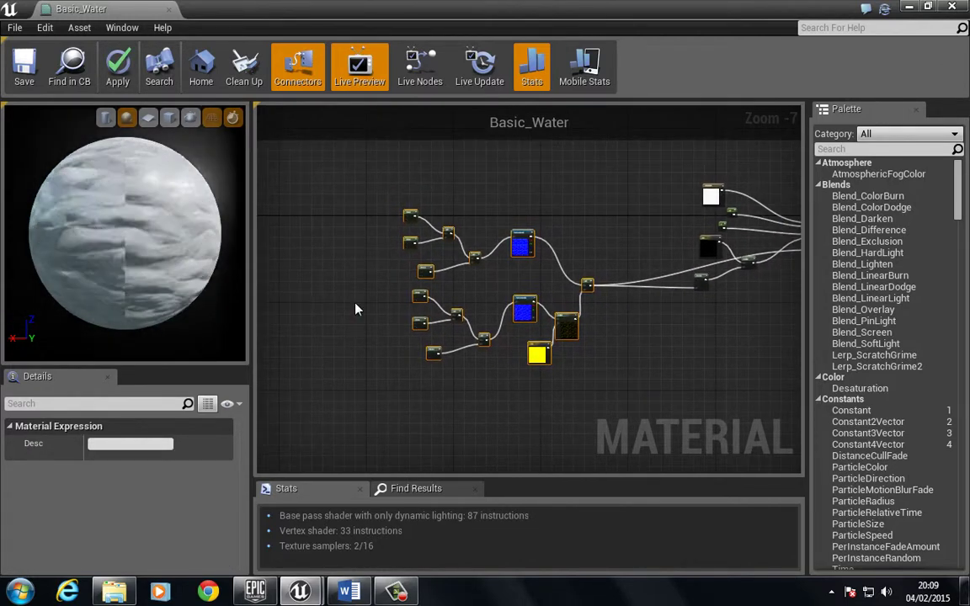
Enclose the selected animation and texture nodes in a comment box titled "Animated UV's"
{"action": "key", "text": "c"}
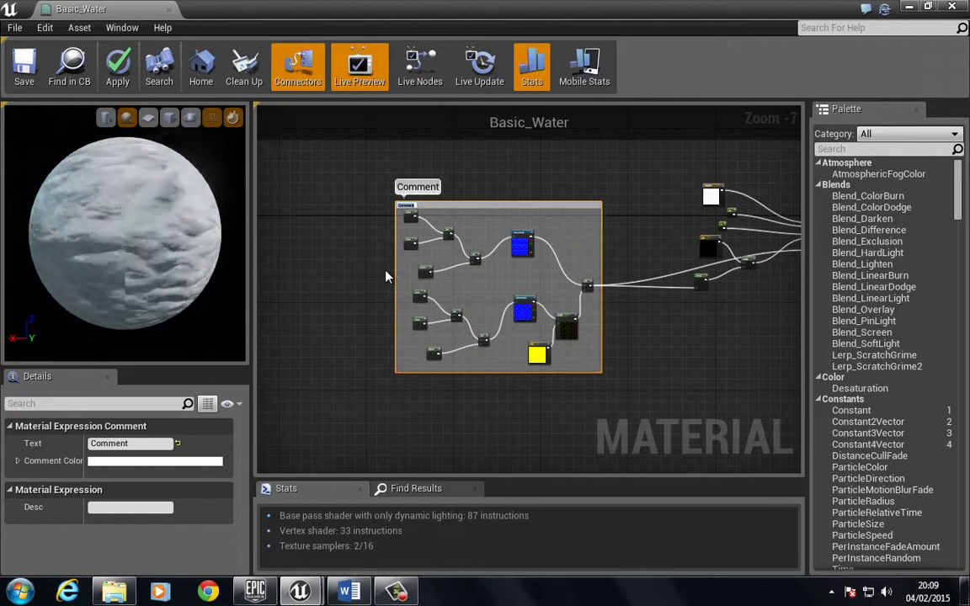
{"action": "left_click", "coordinate": [419, 193]}
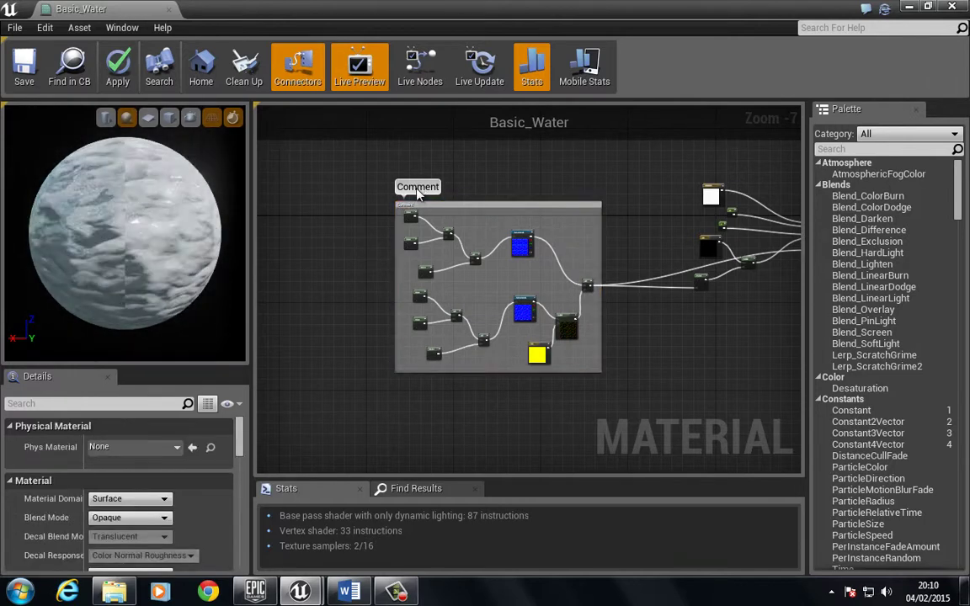
{"action": "left_click", "coordinate": [449, 234]}
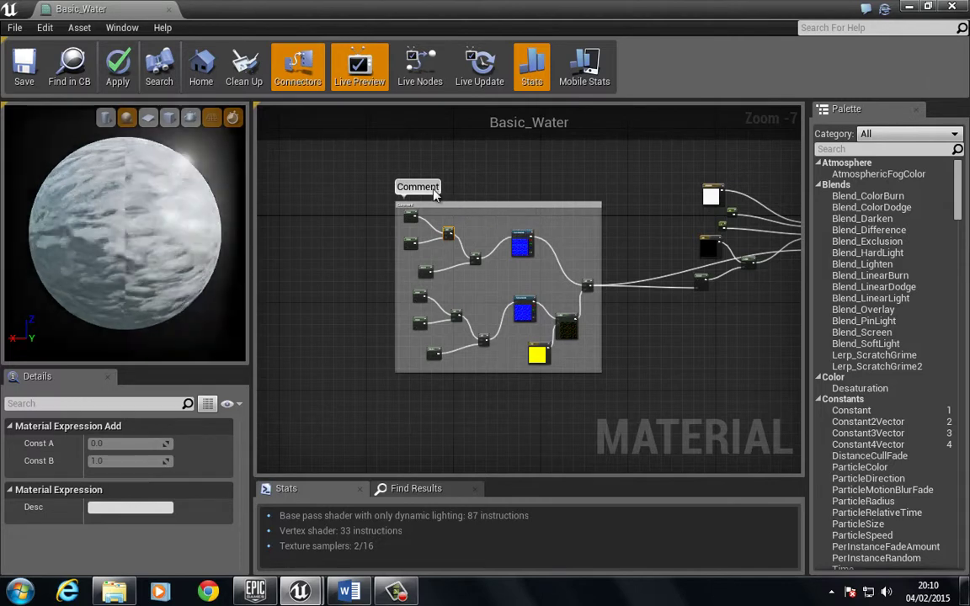
{"action": "double_click", "coordinate": [435, 193]}
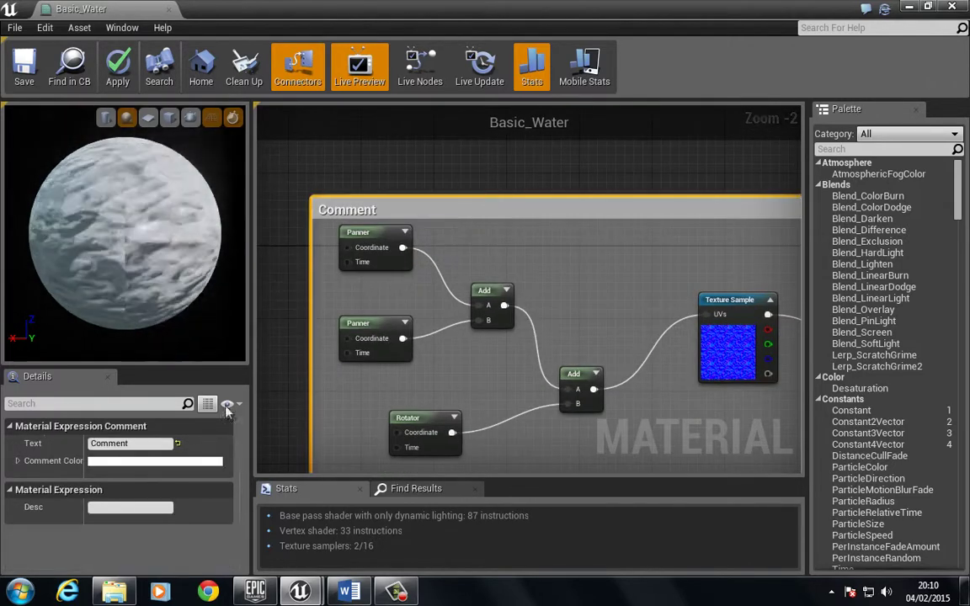
{"action": "left_click", "coordinate": [126, 443]}
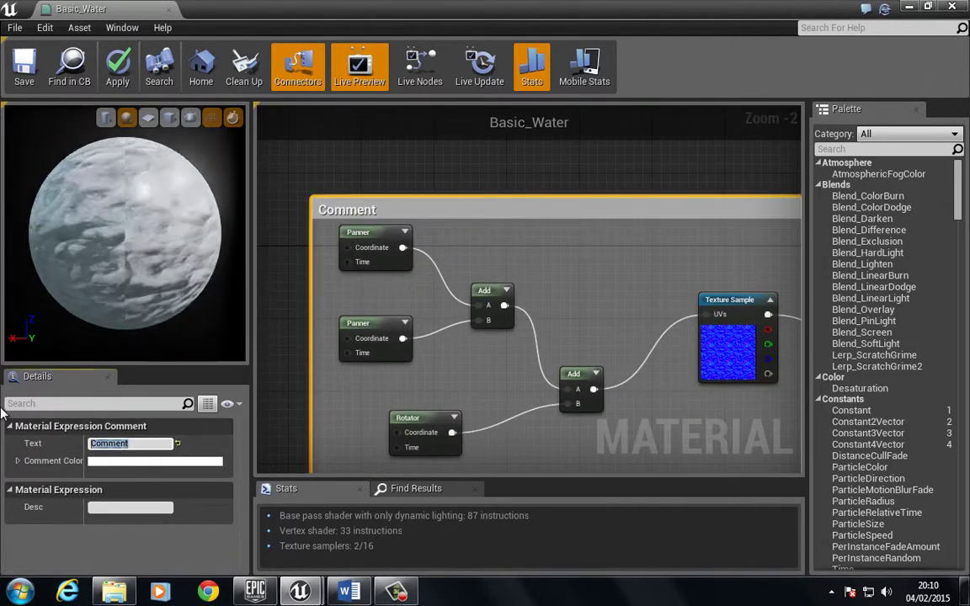
{"action": "type", "text": "A"}
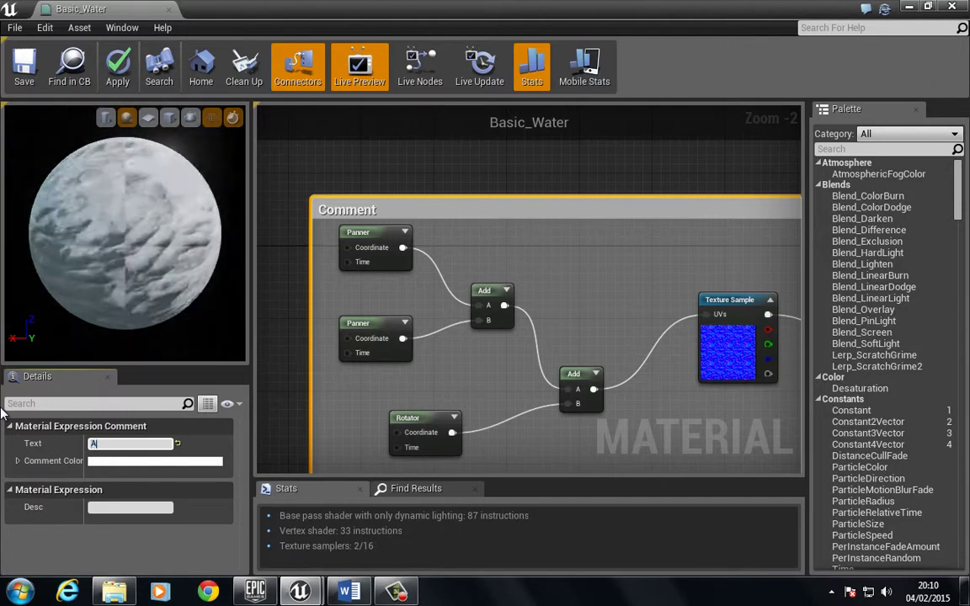
{"action": "type", "text": "nimated"}
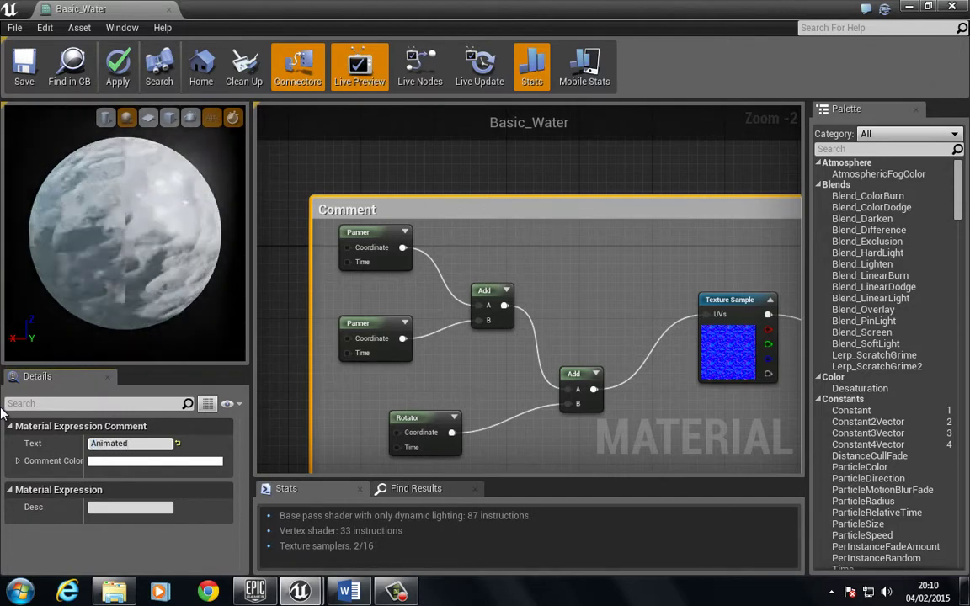
{"action": "type", "text": " UV"}
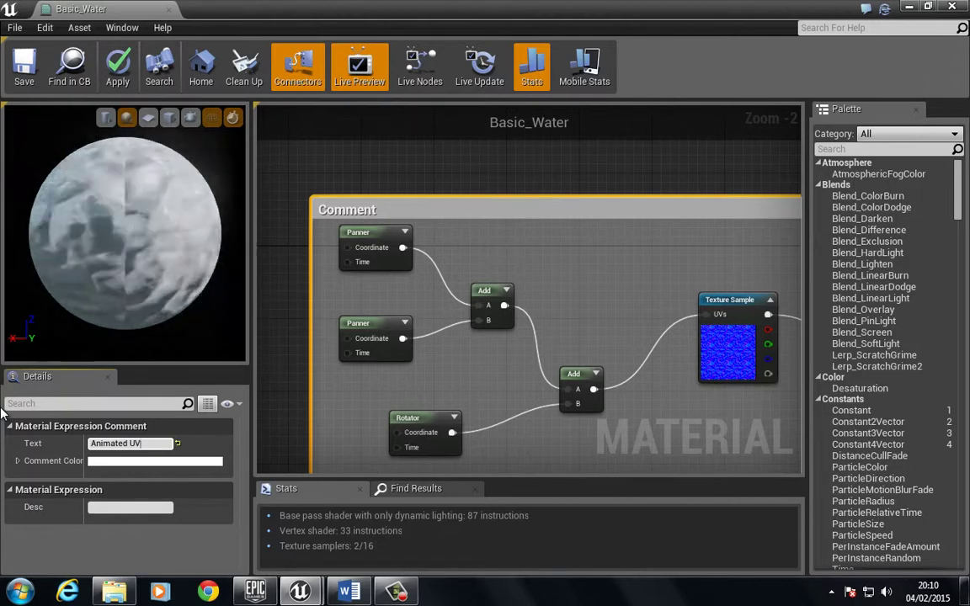
{"action": "type", "text": "'s"}
{"action": "key", "text": "Return"}
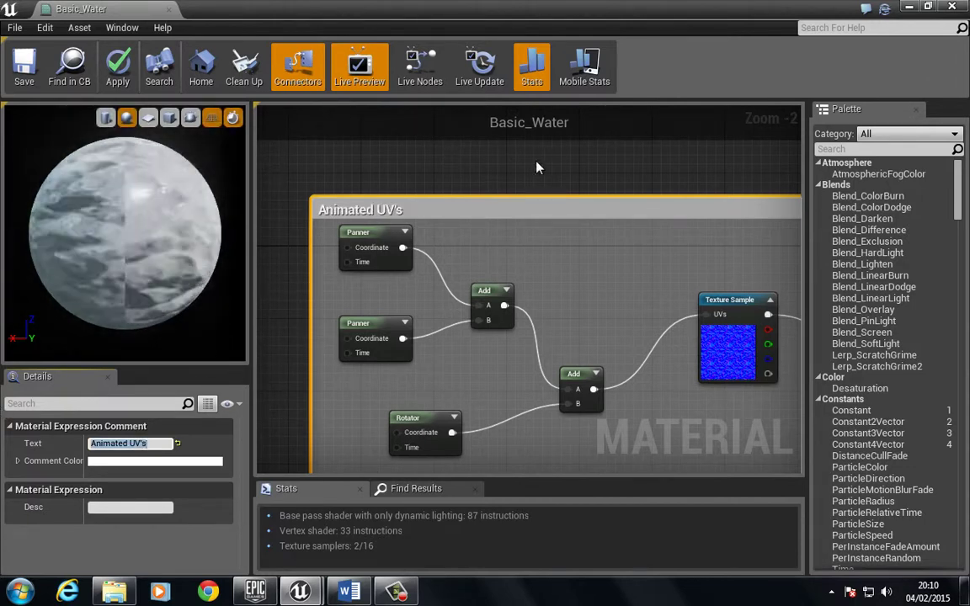
Move the white 0.96,0.96,0.96 constant node up and away from the other constants feeding the material
{"action": "scroll", "coordinate": [514, 210], "scroll_direction": "down", "scroll_amount": 4}
{"action": "right_click_drag", "start_coordinate": [641, 230], "coordinate": [364, 202]}
{"action": "scroll", "coordinate": [451, 231], "scroll_direction": "up", "scroll_amount": 2}
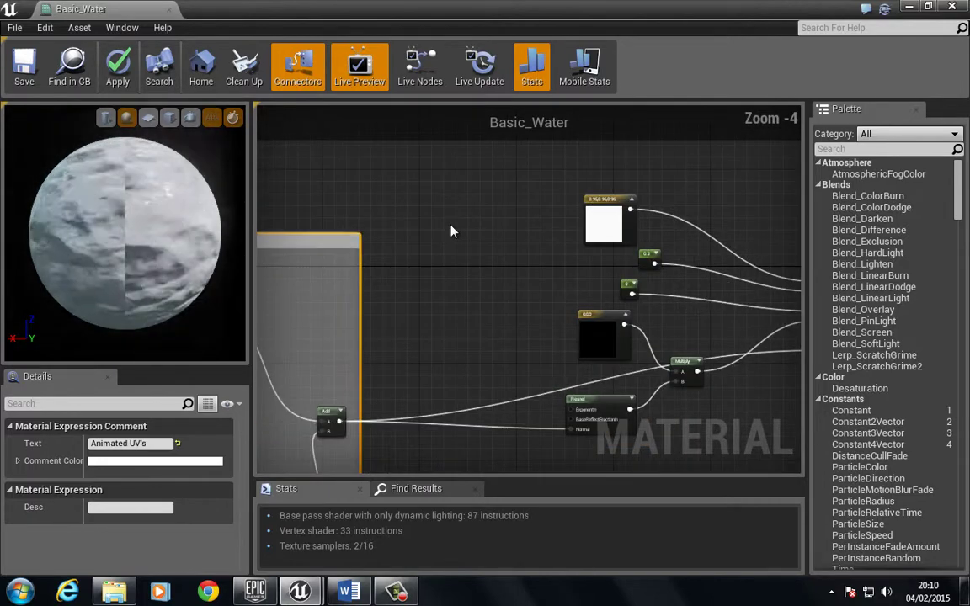
{"action": "right_click_drag", "start_coordinate": [507, 247], "coordinate": [384, 266]}
{"action": "scroll", "coordinate": [384, 264], "scroll_direction": "up", "scroll_amount": 1}
{"action": "left_click_drag", "start_coordinate": [516, 225], "coordinate": [448, 149]}
{"action": "right_click_drag", "start_coordinate": [427, 269], "coordinate": [452, 341]}
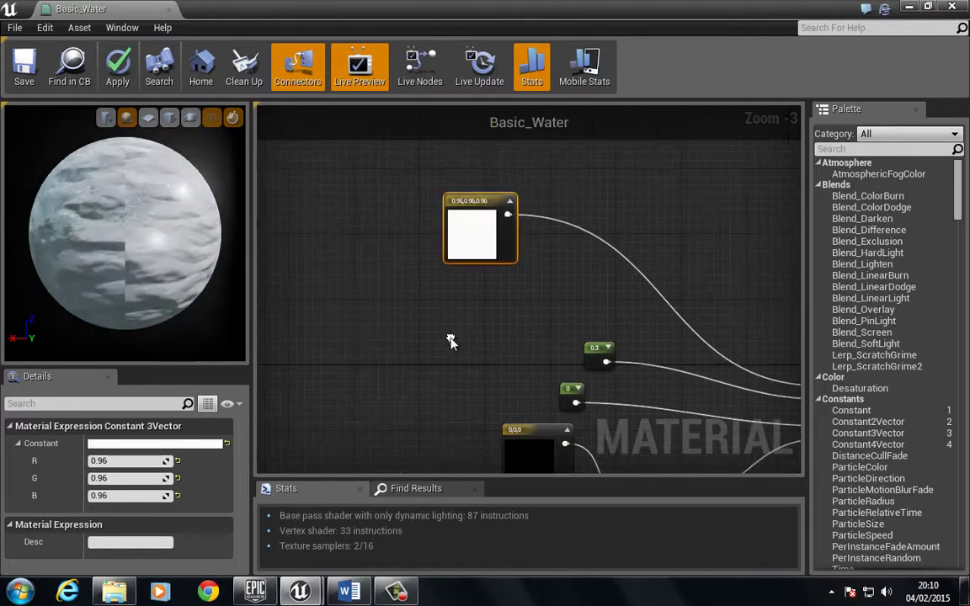
{"action": "scroll", "coordinate": [451, 341], "scroll_direction": "down", "scroll_amount": 2}
{"action": "left_click_drag", "start_coordinate": [466, 336], "coordinate": [427, 235]}
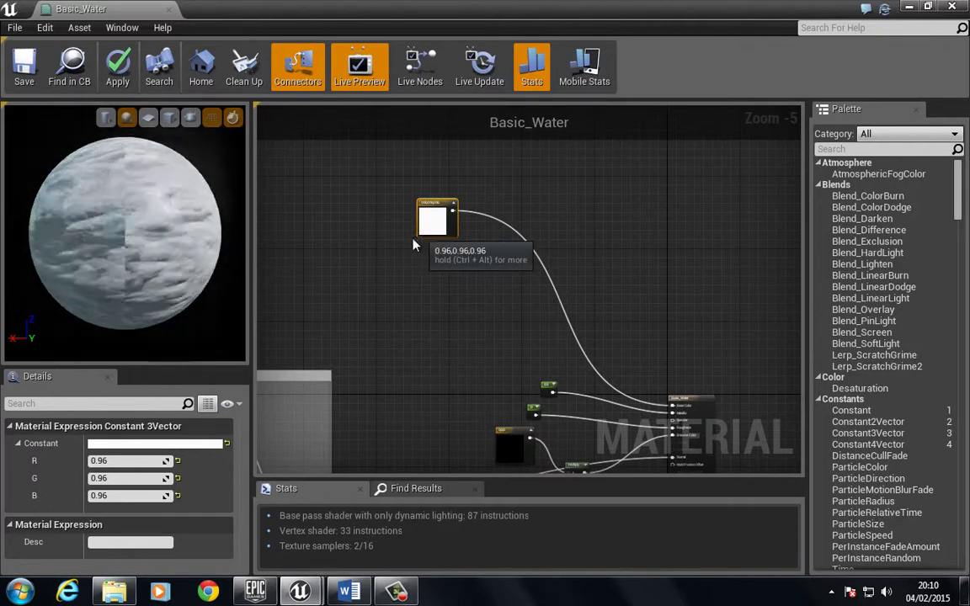
Enclose the white base colour constant in a comment box titled "Water Colour"
{"action": "left_click", "coordinate": [407, 240]}
{"action": "left_click_drag", "start_coordinate": [379, 194], "coordinate": [456, 266]}
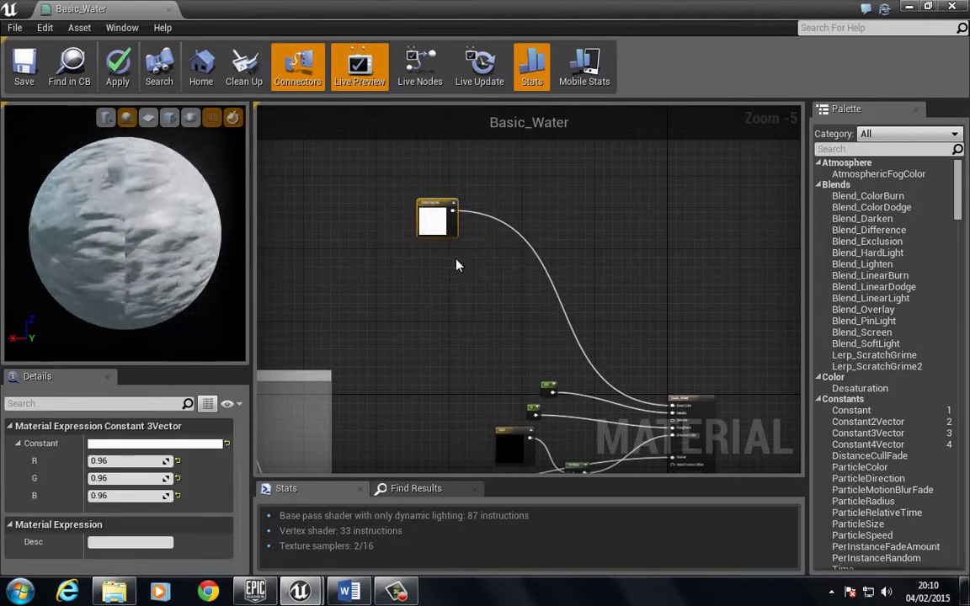
{"action": "key", "text": "c"}
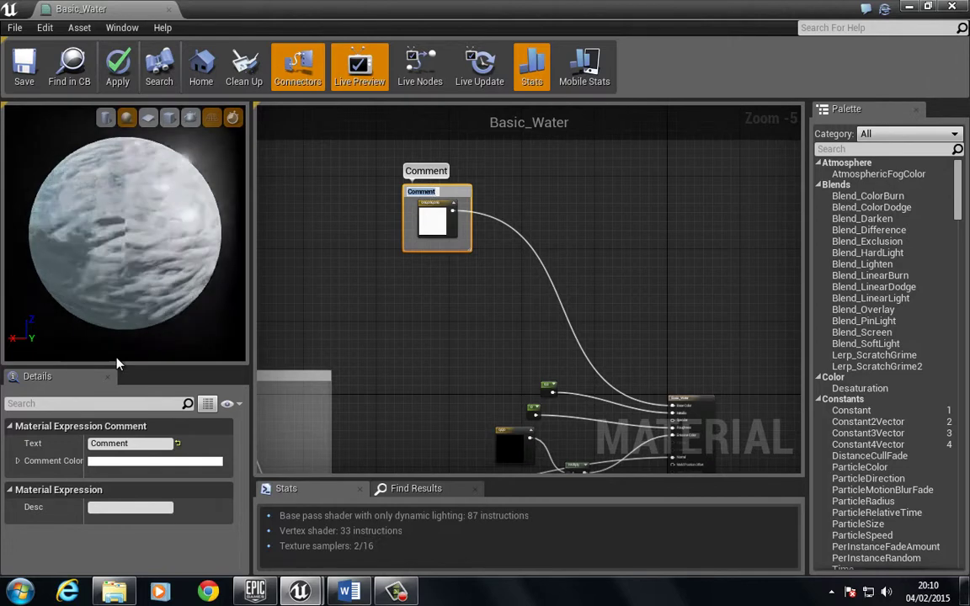
{"action": "type", "text": "Water"}
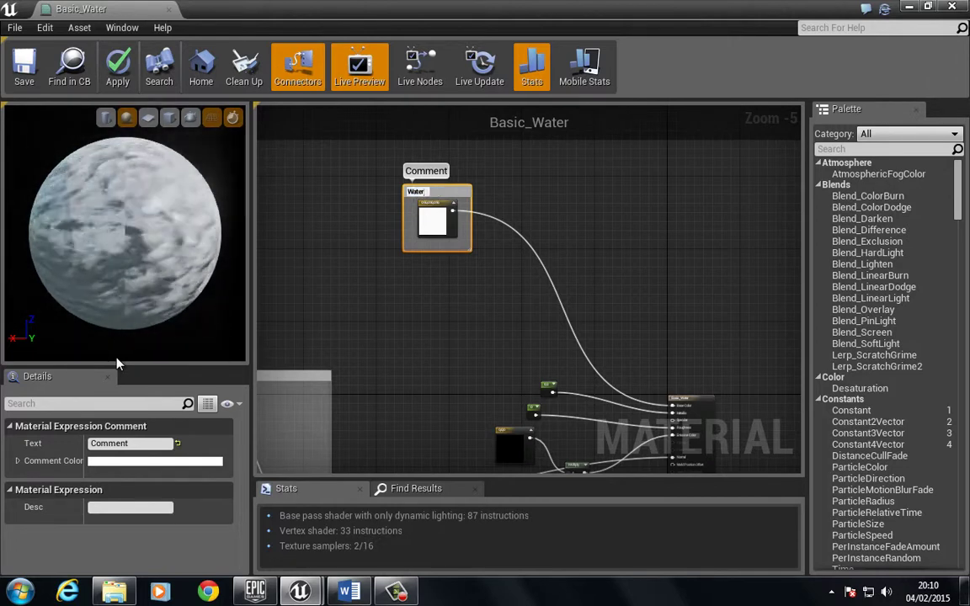
{"action": "type", "text": " Colour"}
{"action": "key", "text": "Return"}
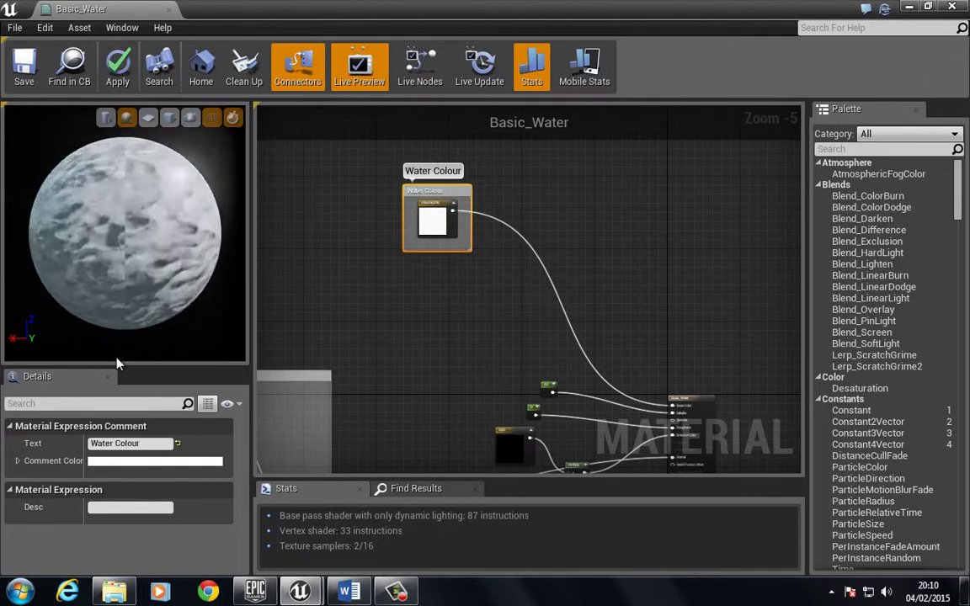
Spread out the 0.3 metallic constant, the 0 roughness constant and the black 0,0,0 colour node
{"action": "scroll", "coordinate": [390, 258], "scroll_direction": "down", "scroll_amount": 1}
{"action": "right_click_drag", "start_coordinate": [424, 387], "coordinate": [377, 262]}
{"action": "scroll", "coordinate": [461, 288], "scroll_direction": "up", "scroll_amount": 4}
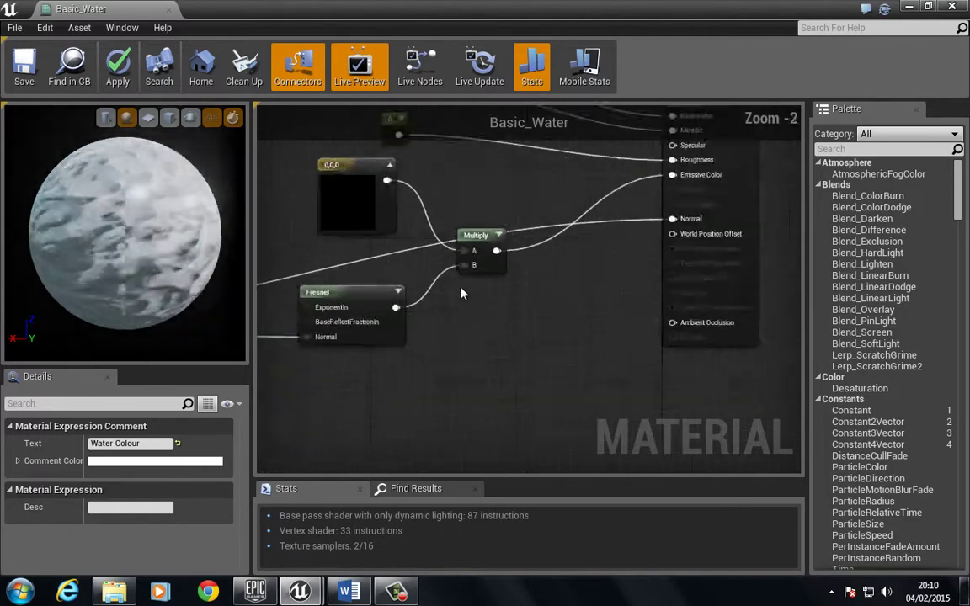
{"action": "scroll", "coordinate": [461, 294], "scroll_direction": "up", "scroll_amount": 1}
{"action": "right_click_drag", "start_coordinate": [518, 324], "coordinate": [594, 297]}
{"action": "scroll", "coordinate": [383, 210], "scroll_direction": "down", "scroll_amount": 2}
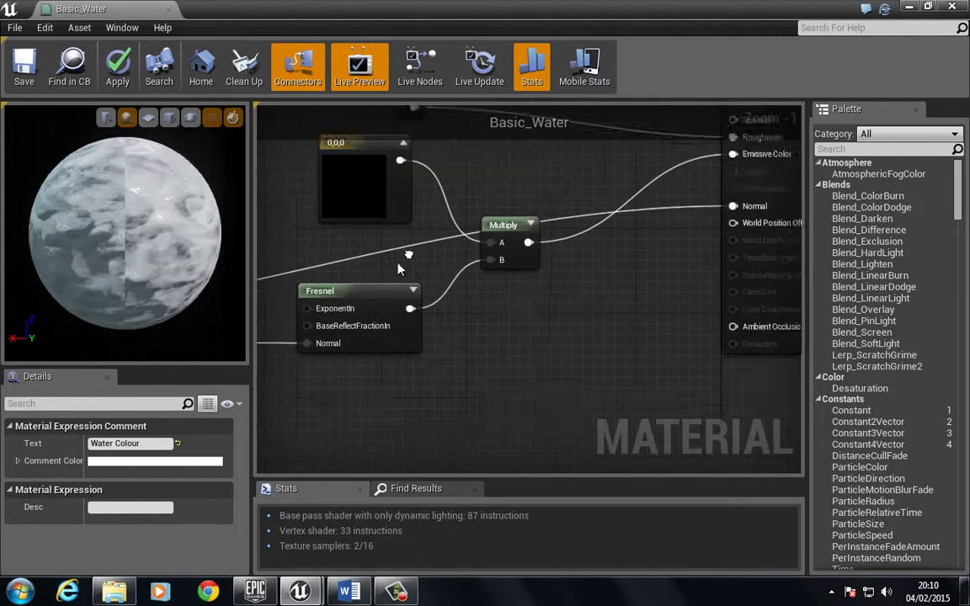
{"action": "right_click_drag", "start_coordinate": [384, 211], "coordinate": [444, 236]}
{"action": "scroll", "coordinate": [473, 229], "scroll_direction": "down", "scroll_amount": 2}
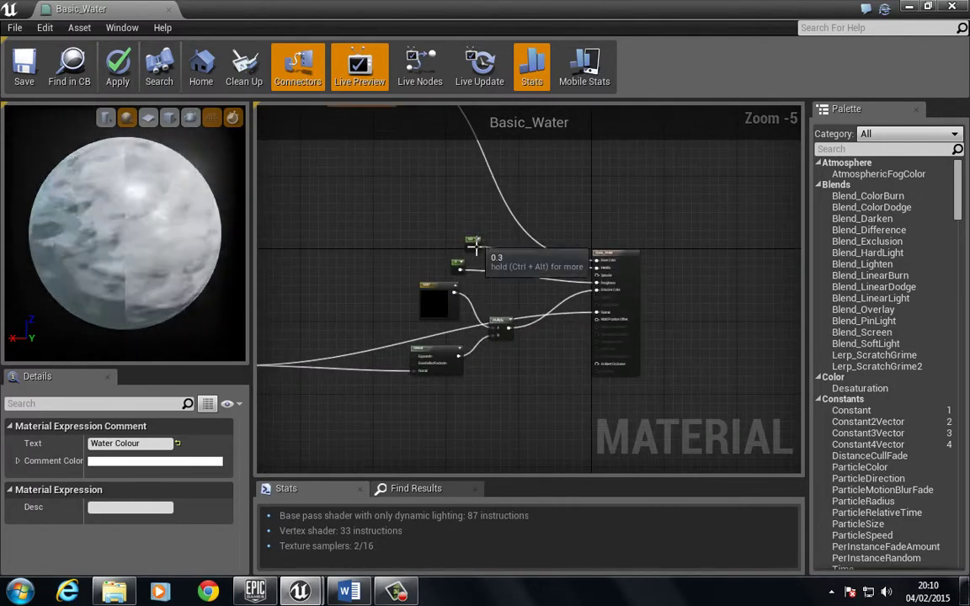
{"action": "left_click_drag", "start_coordinate": [472, 240], "coordinate": [452, 217]}
{"action": "left_click", "coordinate": [449, 246]}
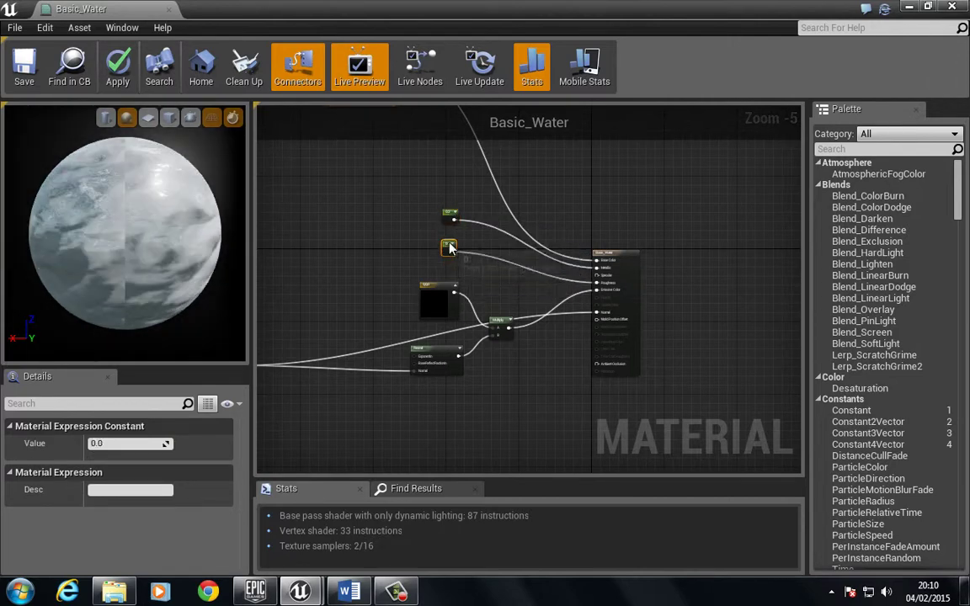
{"action": "left_click_drag", "start_coordinate": [431, 288], "coordinate": [431, 275]}
Move the Multiply node up, clear of the wire running to the Normal input
{"action": "right_click_drag", "start_coordinate": [569, 356], "coordinate": [555, 318]}
{"action": "scroll", "coordinate": [504, 315], "scroll_direction": "up", "scroll_amount": 2}
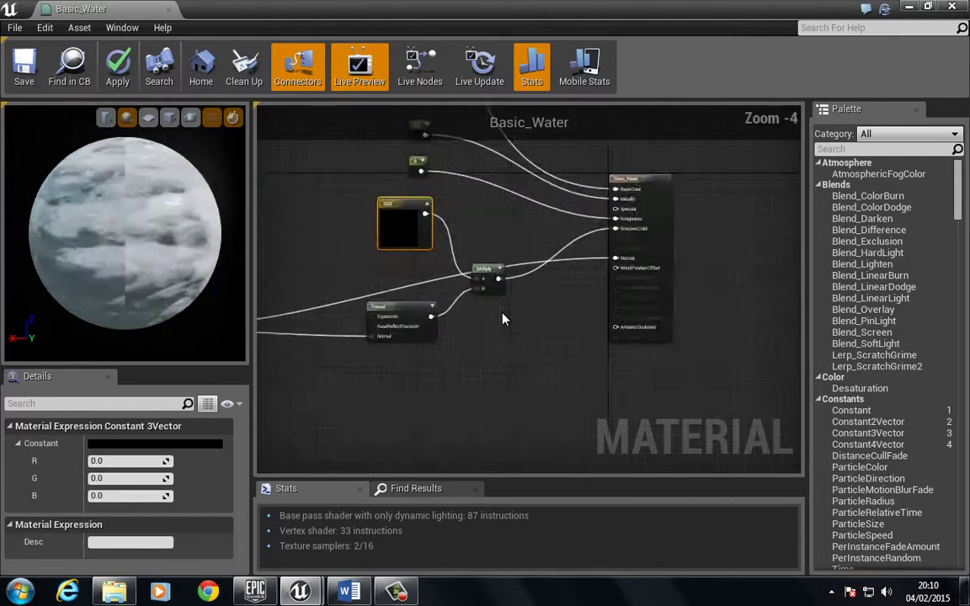
{"action": "left_click_drag", "start_coordinate": [480, 256], "coordinate": [497, 207]}
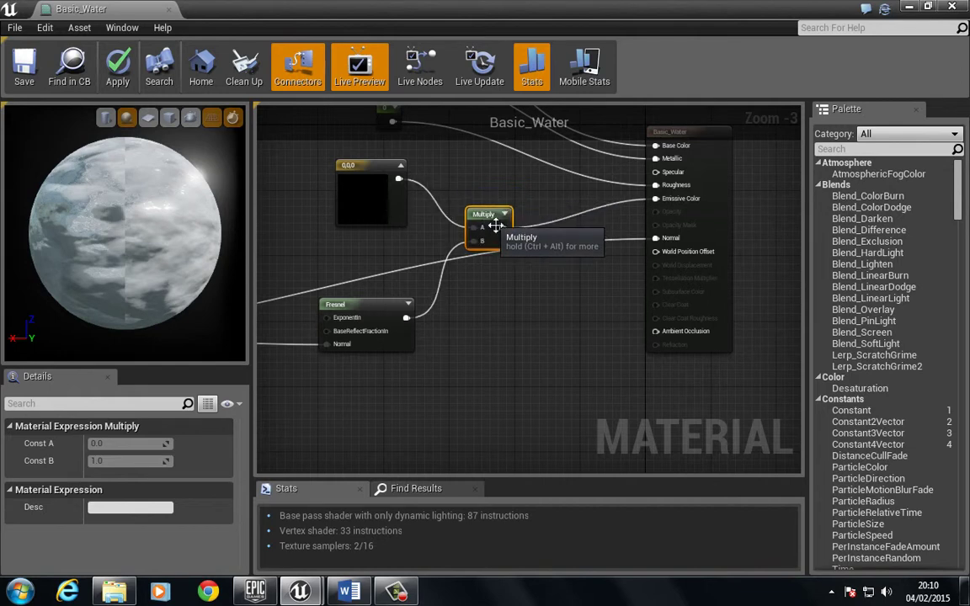
Set the Basic_Water material's blend mode to Translucent
{"action": "scroll", "coordinate": [539, 290], "scroll_direction": "up", "scroll_amount": 2}
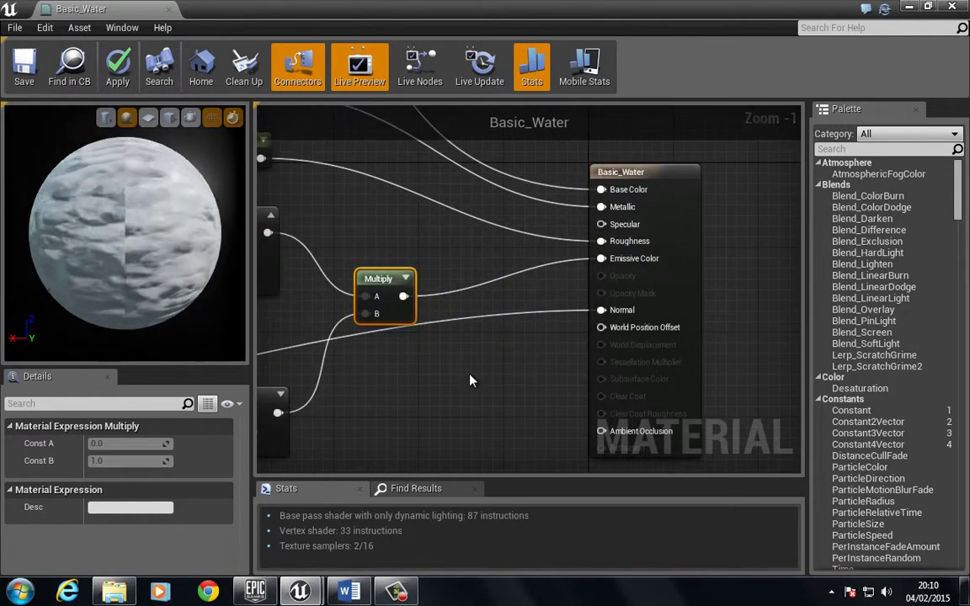
{"action": "left_click", "coordinate": [470, 381]}
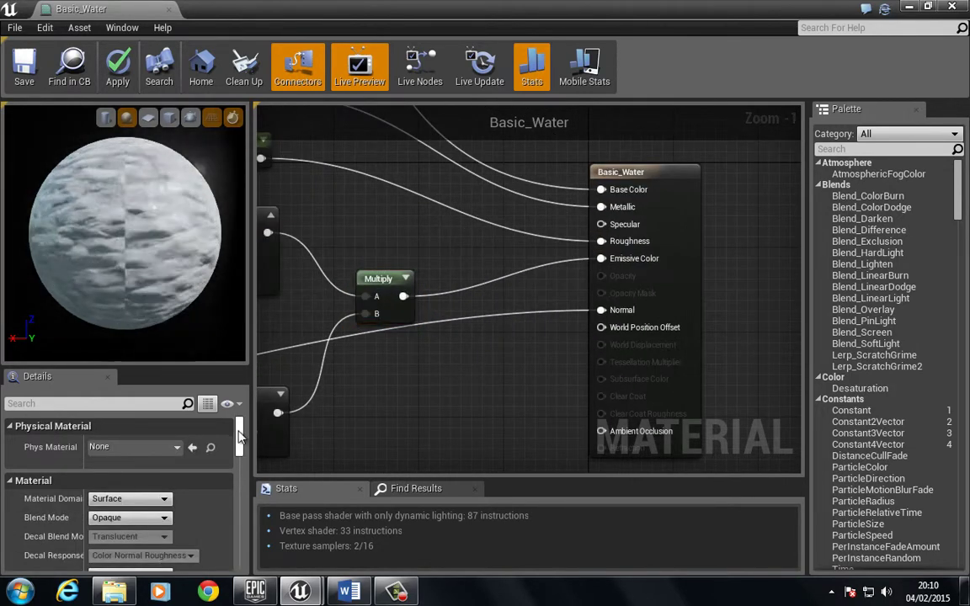
{"action": "scroll", "coordinate": [239, 436], "scroll_direction": "down", "scroll_amount": 2}
{"action": "scroll", "coordinate": [239, 436], "scroll_direction": "down", "scroll_amount": 1}
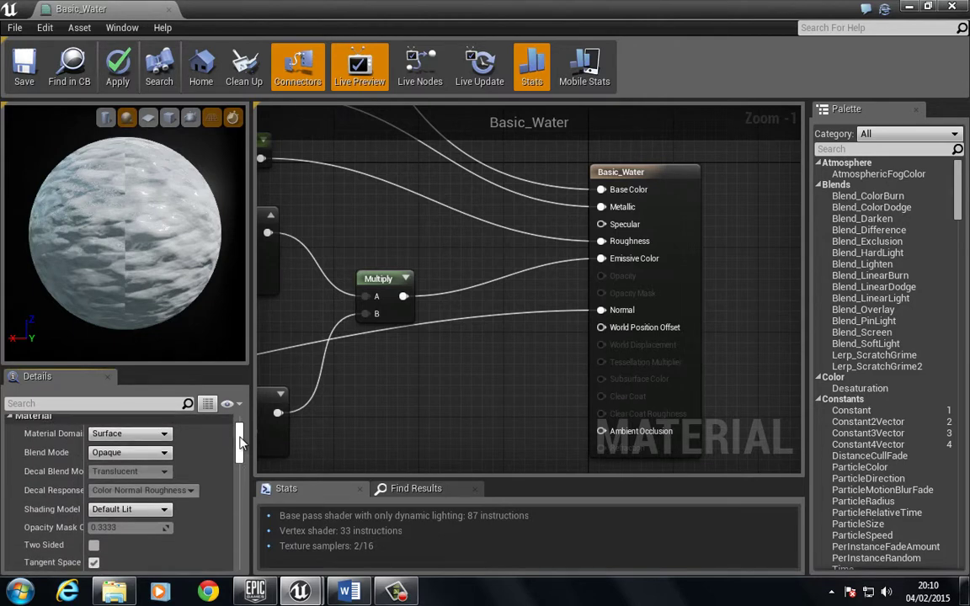
{"action": "left_click", "coordinate": [125, 444]}
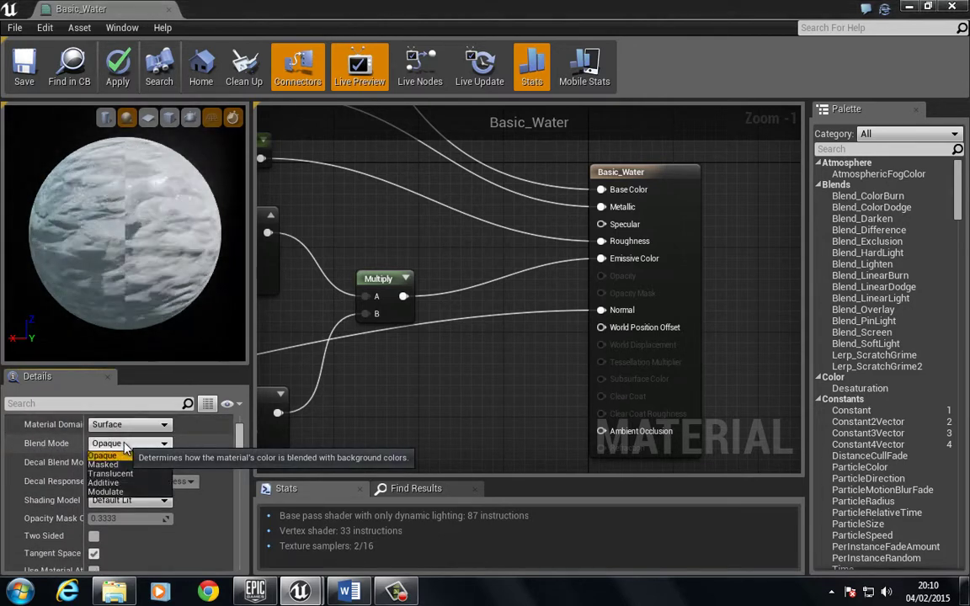
{"action": "left_click", "coordinate": [128, 473]}
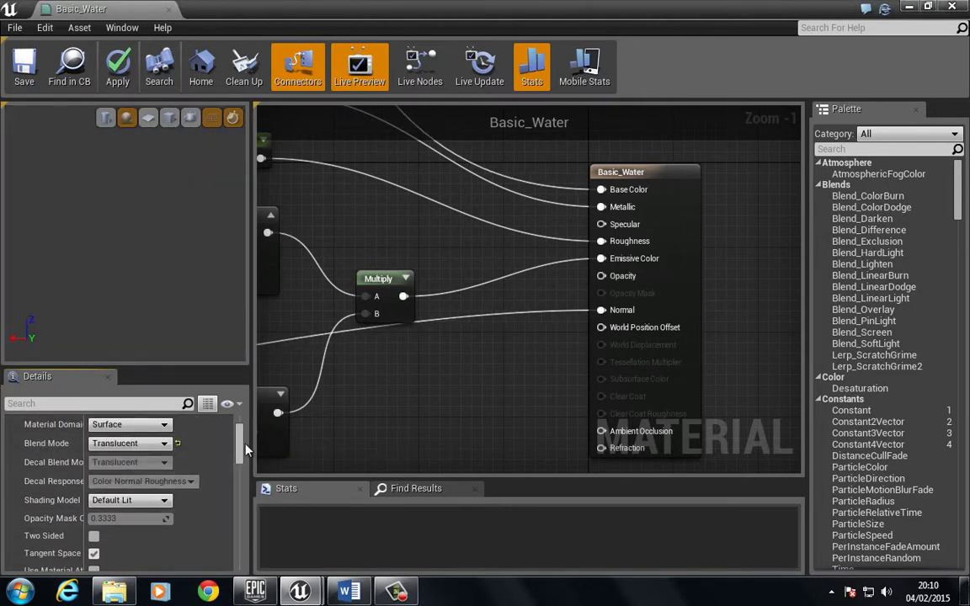
Set the Basic_Water material's translucency lighting mode to TLM Surface
{"action": "left_click_drag", "start_coordinate": [240, 447], "coordinate": [240, 469]}
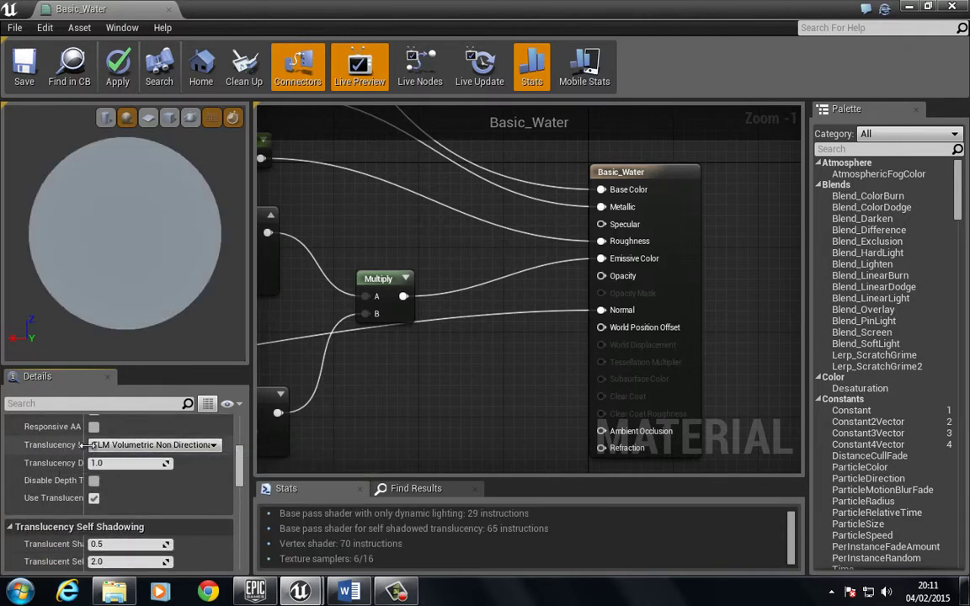
{"action": "left_click_drag", "start_coordinate": [127, 443], "coordinate": [73, 443]}
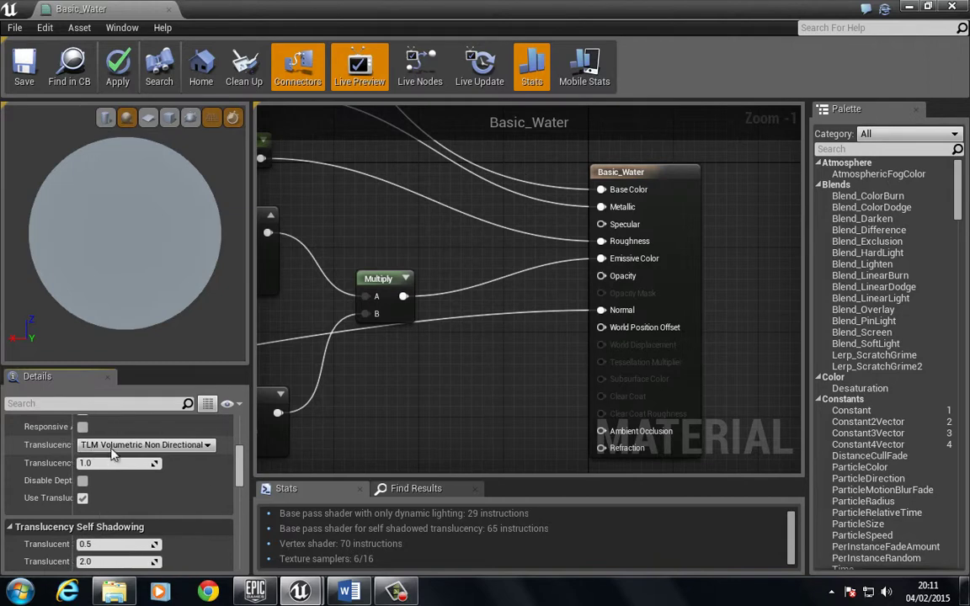
{"action": "left_click", "coordinate": [125, 445]}
{"action": "left_click", "coordinate": [113, 476]}
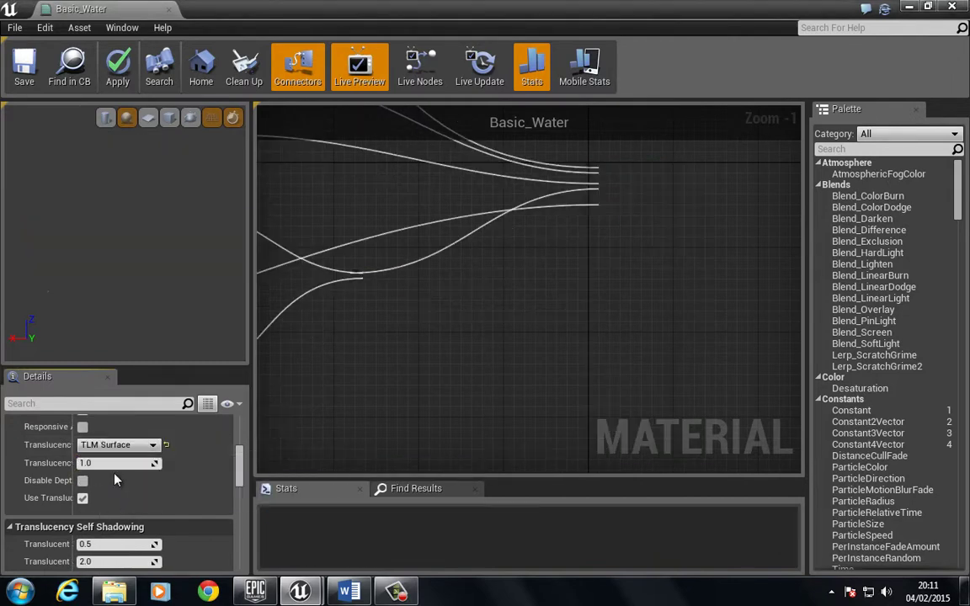
Save the Basic_Water material and check the surface lighting on the plane in the level
{"action": "right_click_drag", "start_coordinate": [430, 371], "coordinate": [473, 355]}
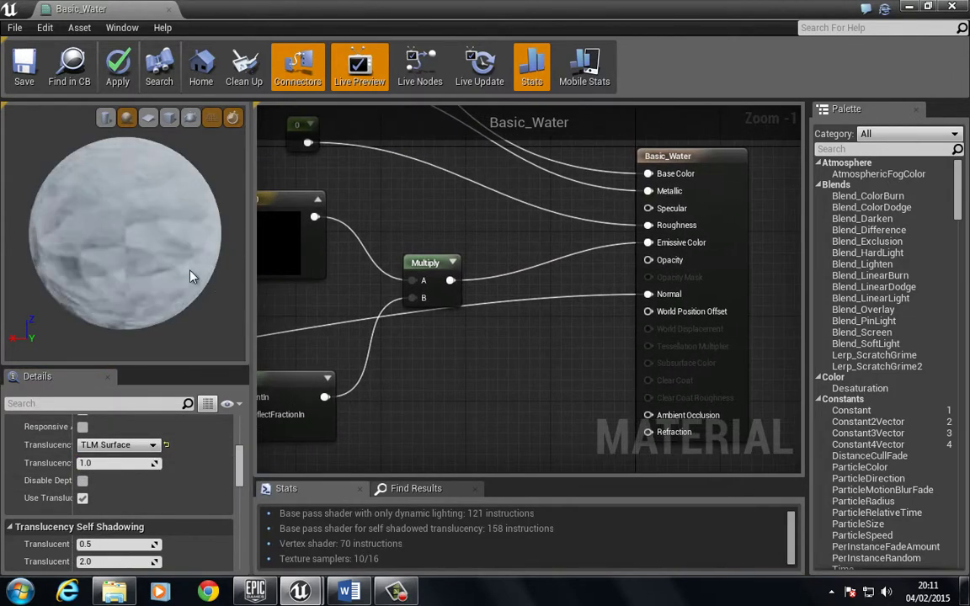
{"action": "left_click", "coordinate": [25, 87]}
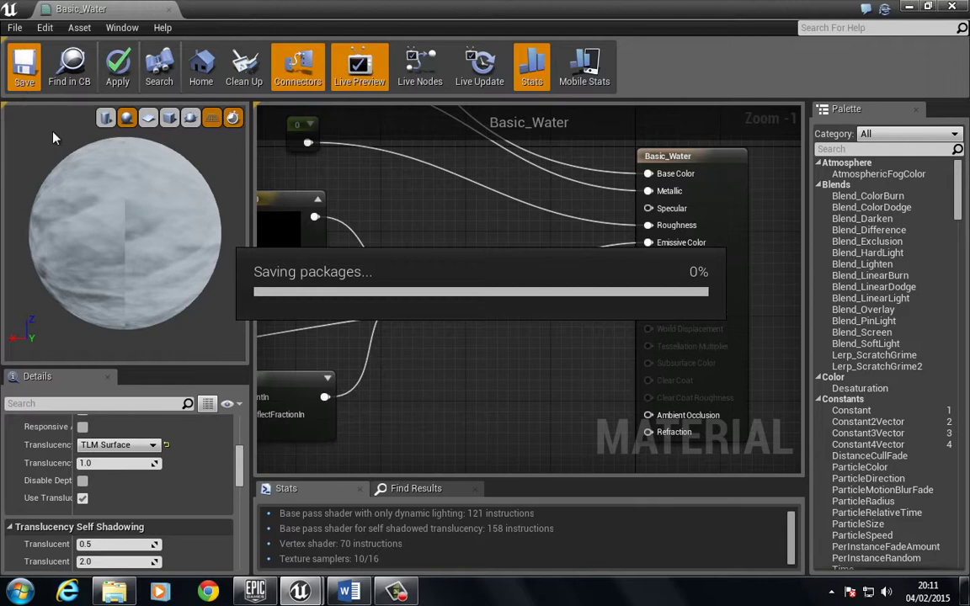
{"action": "left_click_drag", "start_coordinate": [328, 10], "coordinate": [272, 390]}
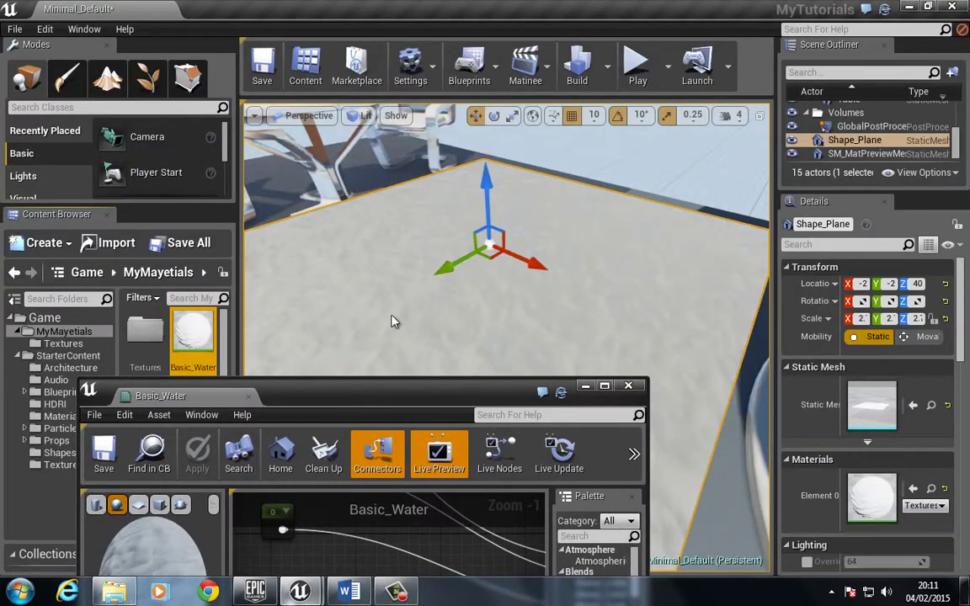
{"action": "right_click_drag", "start_coordinate": [394, 321], "coordinate": [404, 284]}
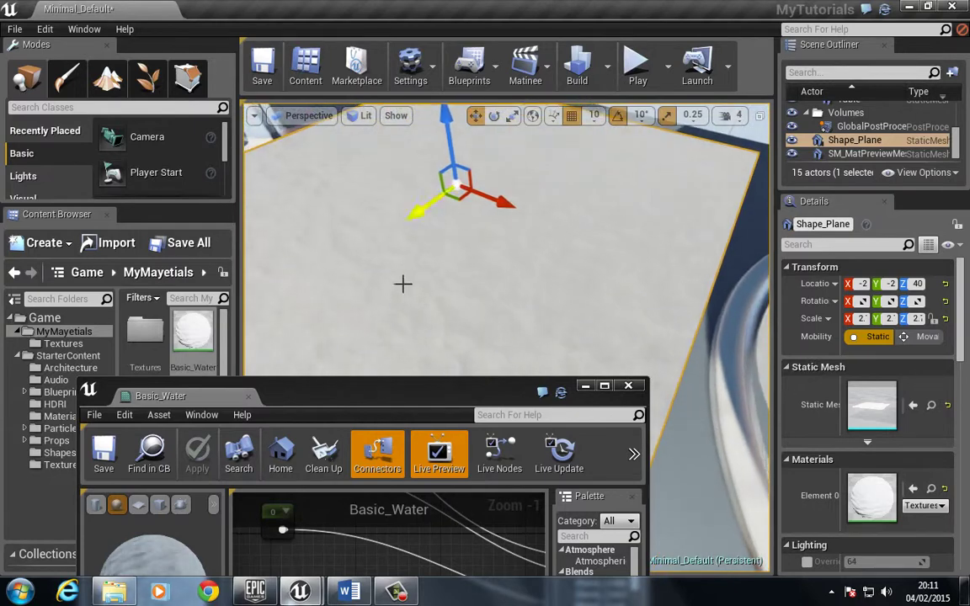
{"action": "left_click_drag", "start_coordinate": [359, 401], "coordinate": [452, 1]}
Add a constant with value 0.25 near the Multiply node and connect it to the material's Opacity input
{"action": "right_click_drag", "start_coordinate": [468, 196], "coordinate": [399, 187]}
{"action": "right_click_drag", "start_coordinate": [462, 321], "coordinate": [469, 330]}
{"action": "right_click_drag", "start_coordinate": [461, 217], "coordinate": [427, 270]}
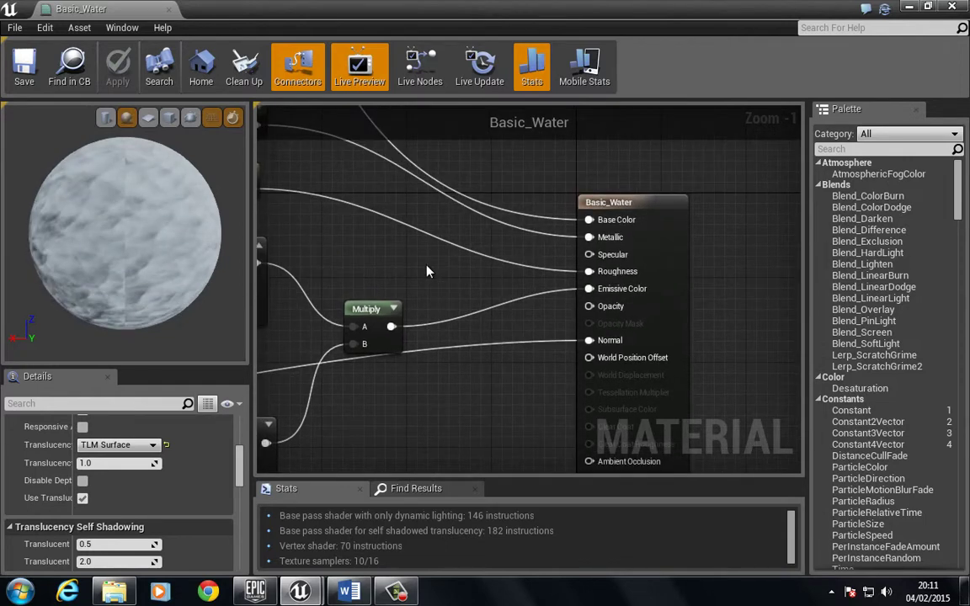
{"action": "key", "text": "1"}
{"action": "left_click", "coordinate": [429, 271]}
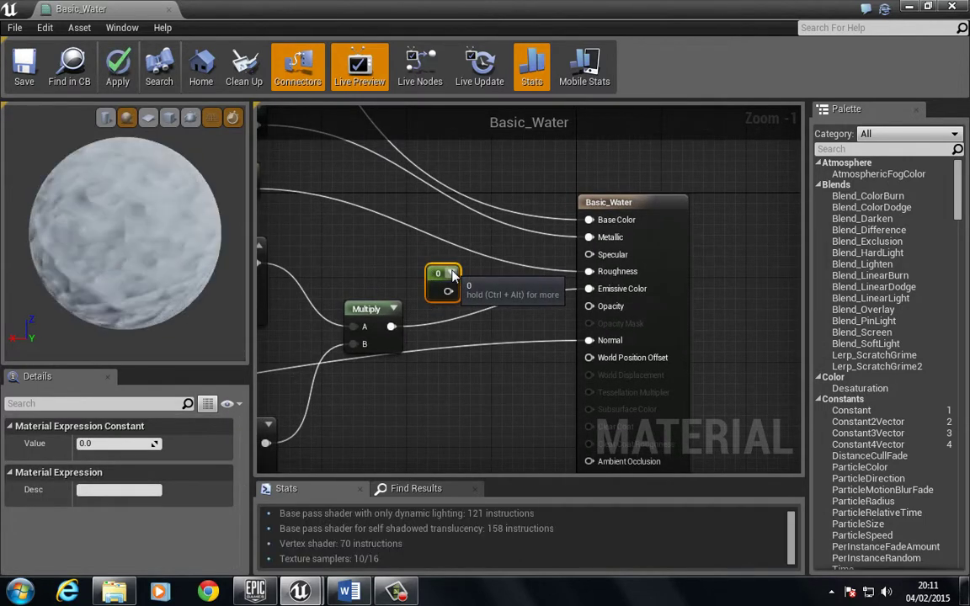
{"action": "left_click", "coordinate": [110, 444]}
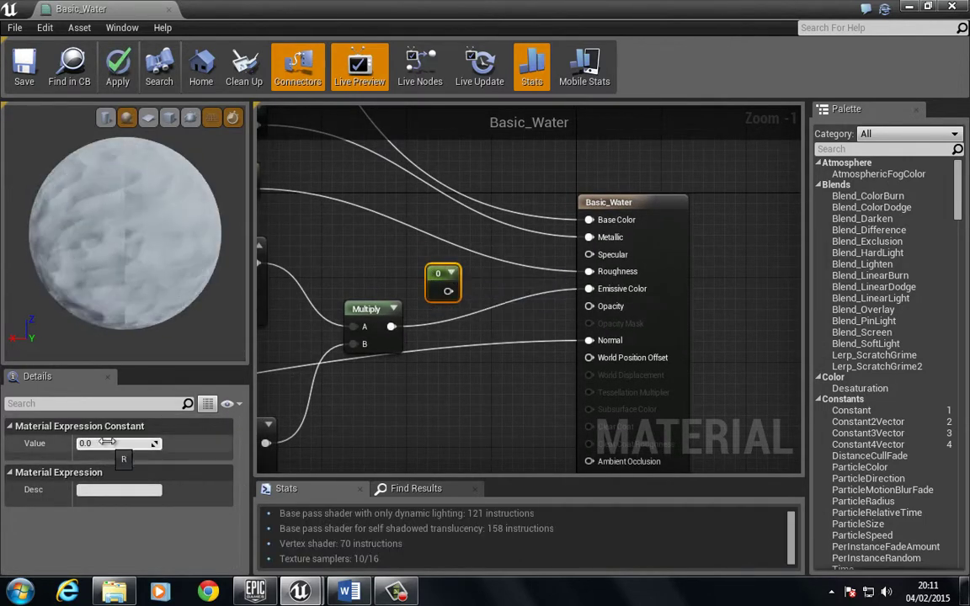
{"action": "type", "text": ".2"}
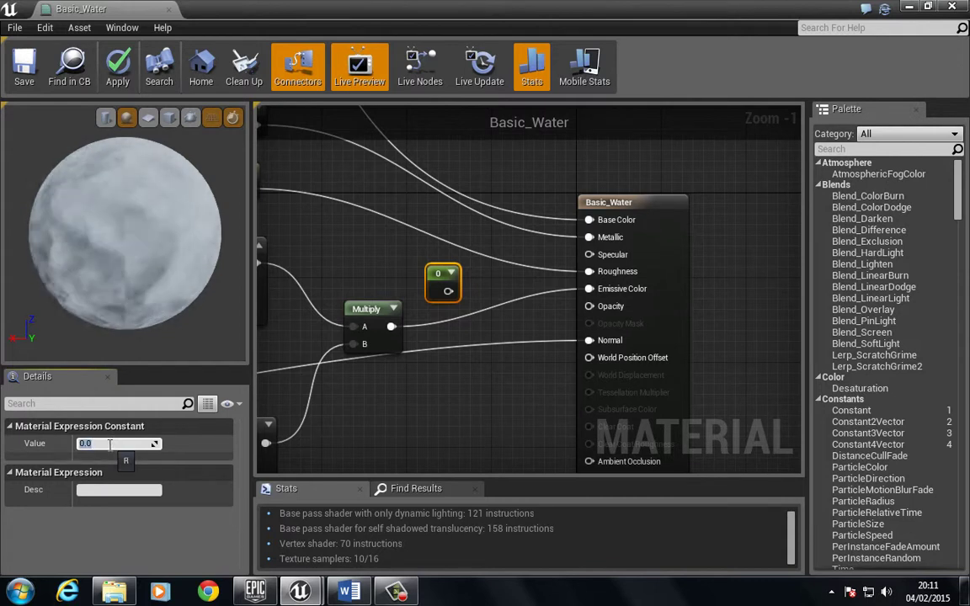
{"action": "type", "text": "5"}
{"action": "key", "text": "Return"}
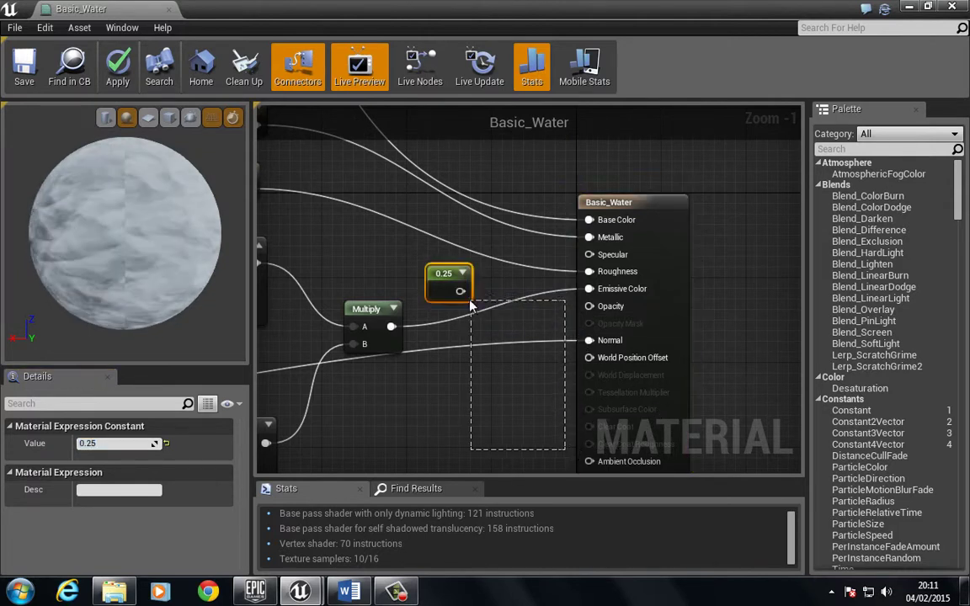
{"action": "left_click", "coordinate": [552, 323]}
{"action": "left_click_drag", "start_coordinate": [590, 306], "coordinate": [461, 292]}
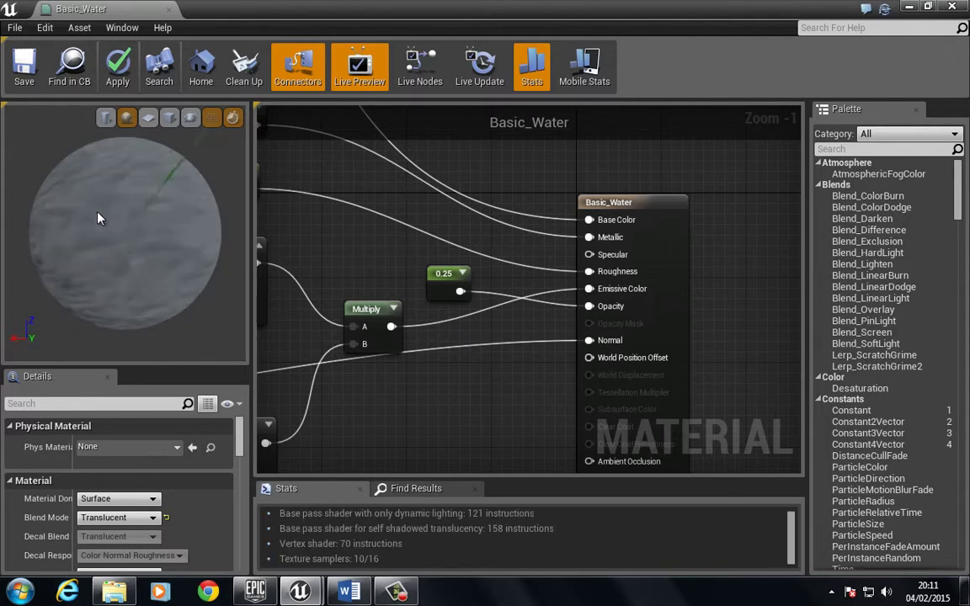
Save the Basic_Water material and check its transparency on the plane in the level
{"action": "left_click", "coordinate": [25, 57]}
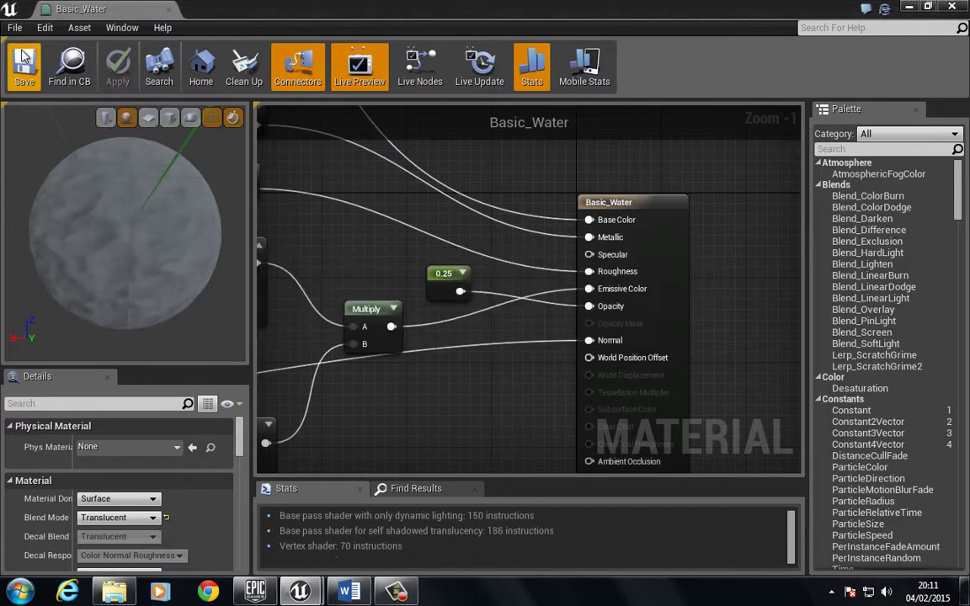
{"action": "left_click_drag", "start_coordinate": [265, 7], "coordinate": [350, 426]}
{"action": "right_click_drag", "start_coordinate": [414, 276], "coordinate": [373, 278]}
{"action": "scroll", "coordinate": [372, 278], "scroll_direction": "down", "scroll_amount": 5}
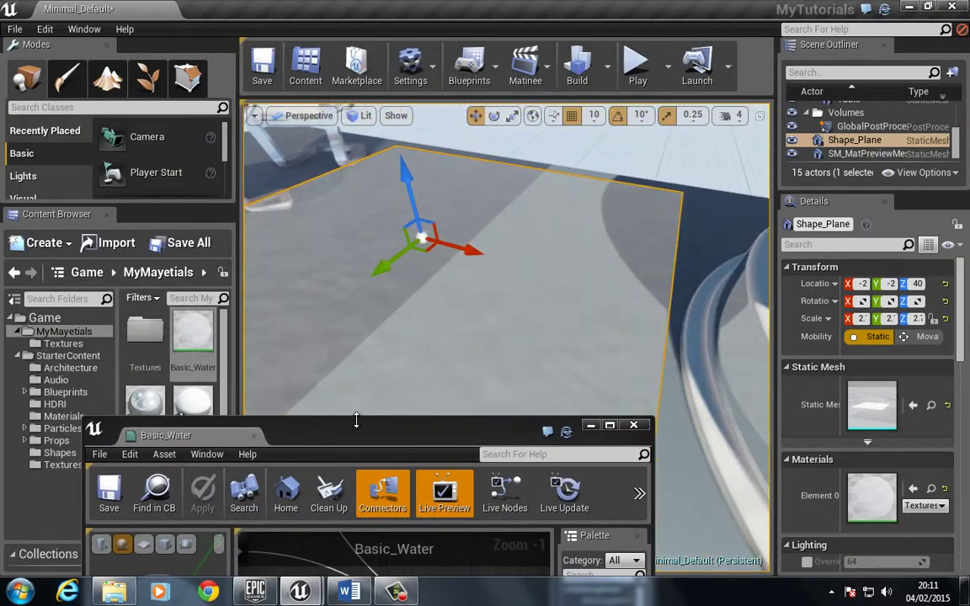
{"action": "left_click_drag", "start_coordinate": [366, 432], "coordinate": [452, 1]}
Switch to the IOR List document in Word and copy the value 1.33157 for water at 35'C (Room temp)
{"action": "right_click_drag", "start_coordinate": [429, 425], "coordinate": [394, 267]}
{"action": "right_click_drag", "start_coordinate": [406, 319], "coordinate": [410, 355]}
{"action": "right_click_drag", "start_coordinate": [498, 358], "coordinate": [431, 292]}
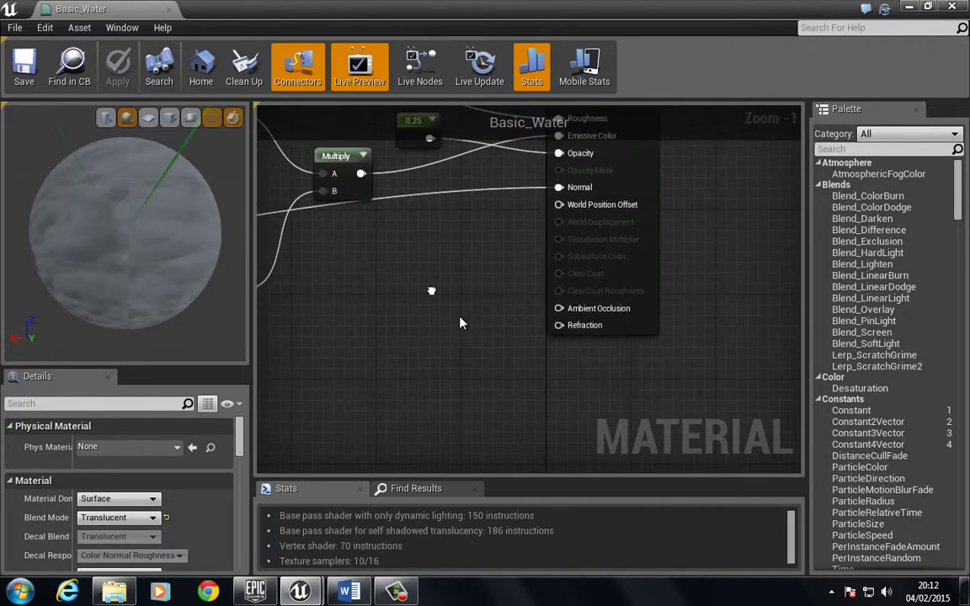
{"action": "left_click", "coordinate": [341, 596]}
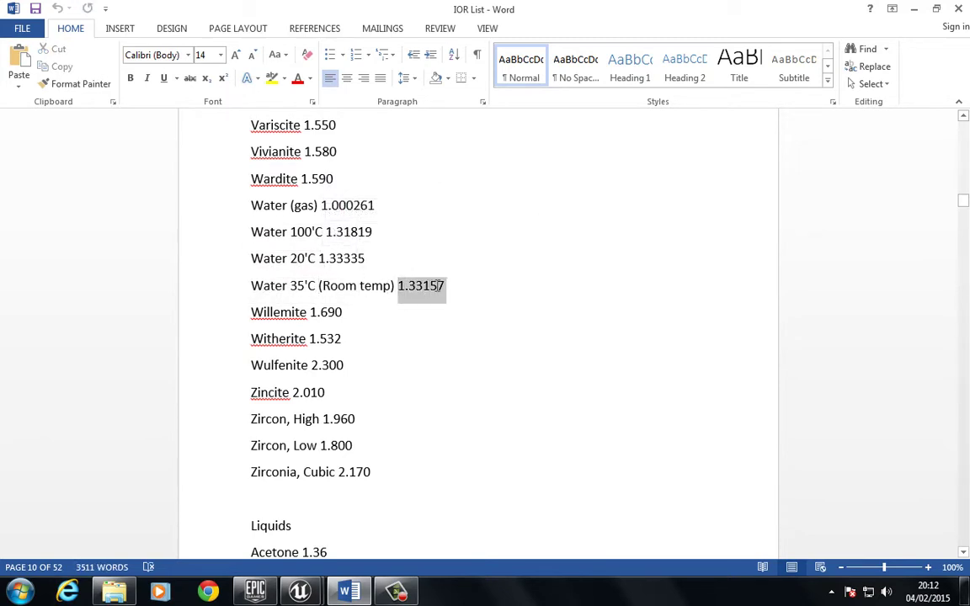
{"action": "right_click", "coordinate": [437, 293]}
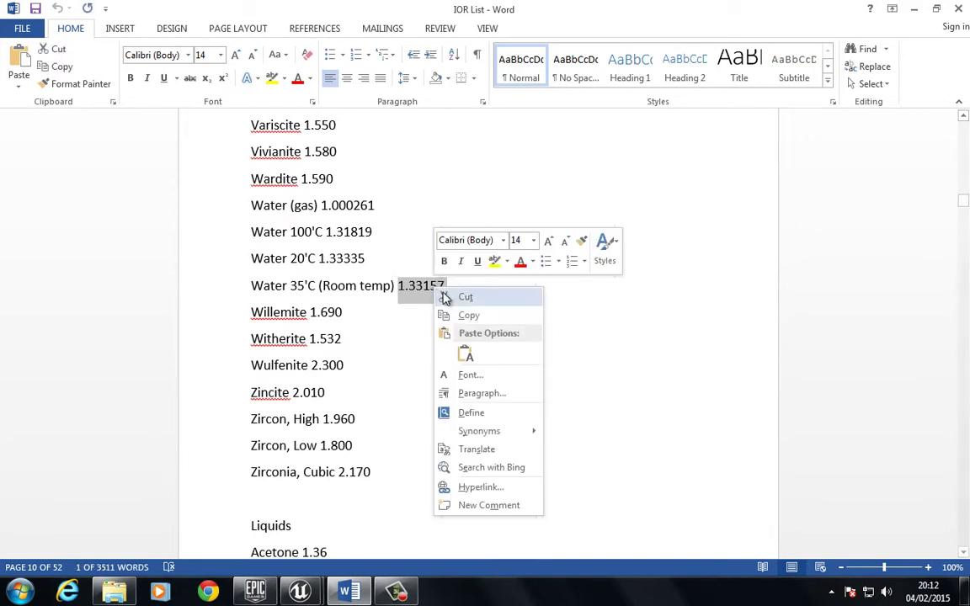
{"action": "left_click", "coordinate": [469, 316]}
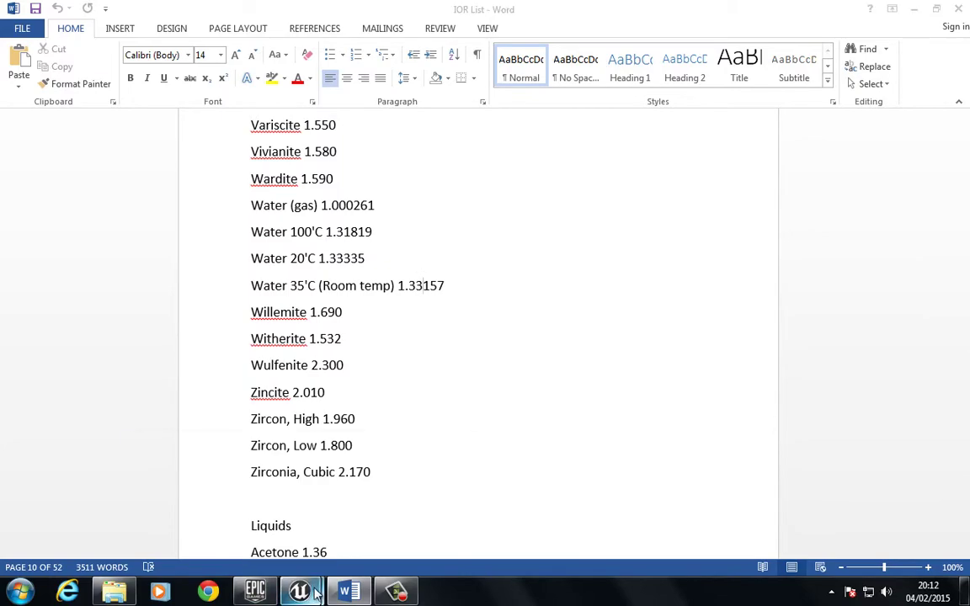
Switch back to the Unreal material editor and add a linear interpolate (Lerp) node beside the material's Refraction input
{"action": "left_click", "coordinate": [299, 592]}
{"action": "left_click", "coordinate": [394, 485]}
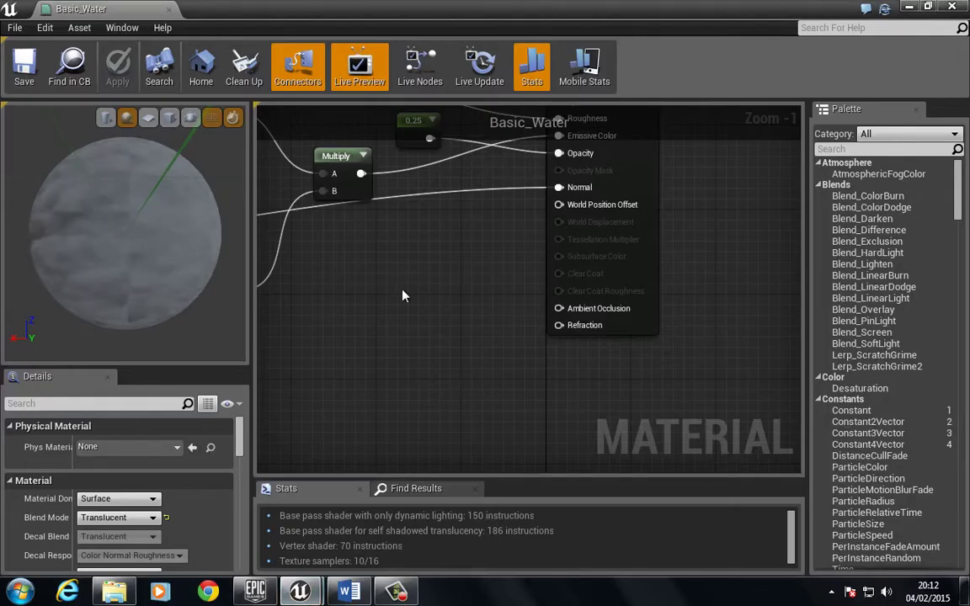
{"action": "right_click_drag", "start_coordinate": [403, 292], "coordinate": [468, 280]}
{"action": "scroll", "coordinate": [545, 270], "scroll_direction": "down", "scroll_amount": 2}
{"action": "scroll", "coordinate": [466, 276], "scroll_direction": "up", "scroll_amount": 2}
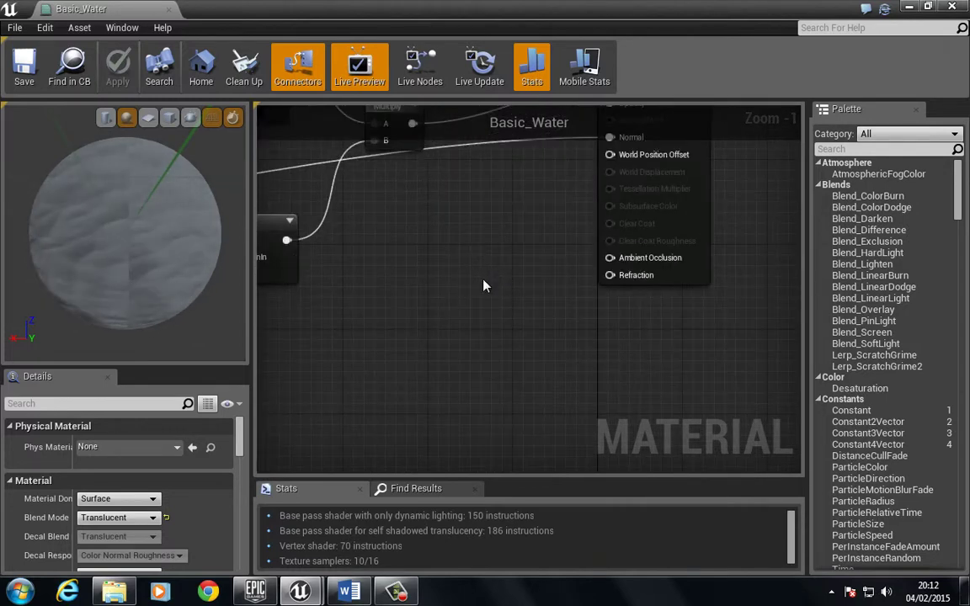
{"action": "left_click", "coordinate": [485, 283]}
{"action": "right_click_drag", "start_coordinate": [542, 235], "coordinate": [500, 264]}
{"action": "scroll", "coordinate": [557, 357], "scroll_direction": "down", "scroll_amount": 2}
{"action": "scroll", "coordinate": [511, 279], "scroll_direction": "up", "scroll_amount": 2}
{"action": "left_click_drag", "start_coordinate": [466, 310], "coordinate": [433, 278]}
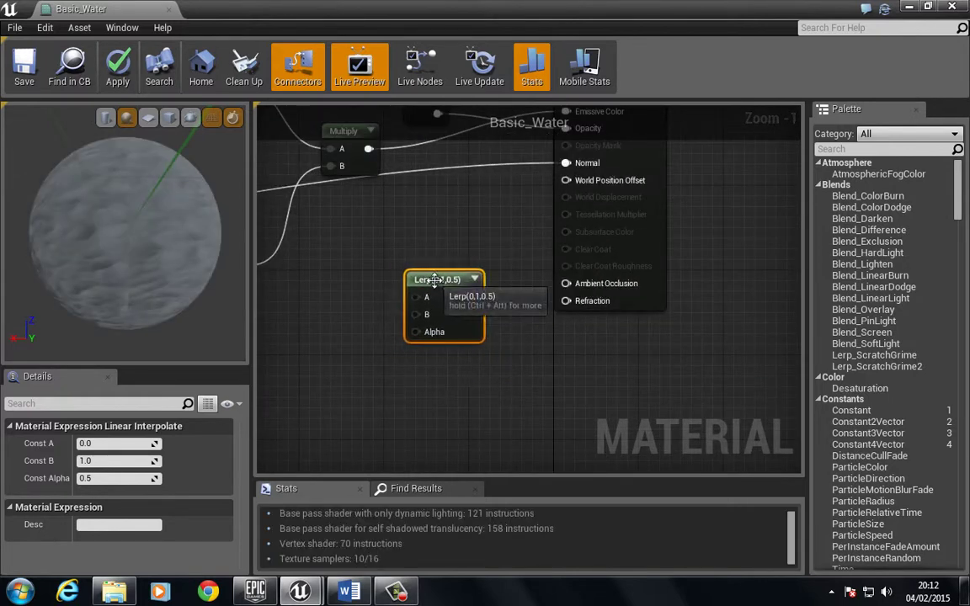
Add a constant with value 1 between the Fresnel node and the Lerp node
{"action": "right_click_drag", "start_coordinate": [302, 272], "coordinate": [425, 288]}
{"action": "key", "text": "1"}
{"action": "left_click", "coordinate": [439, 266]}
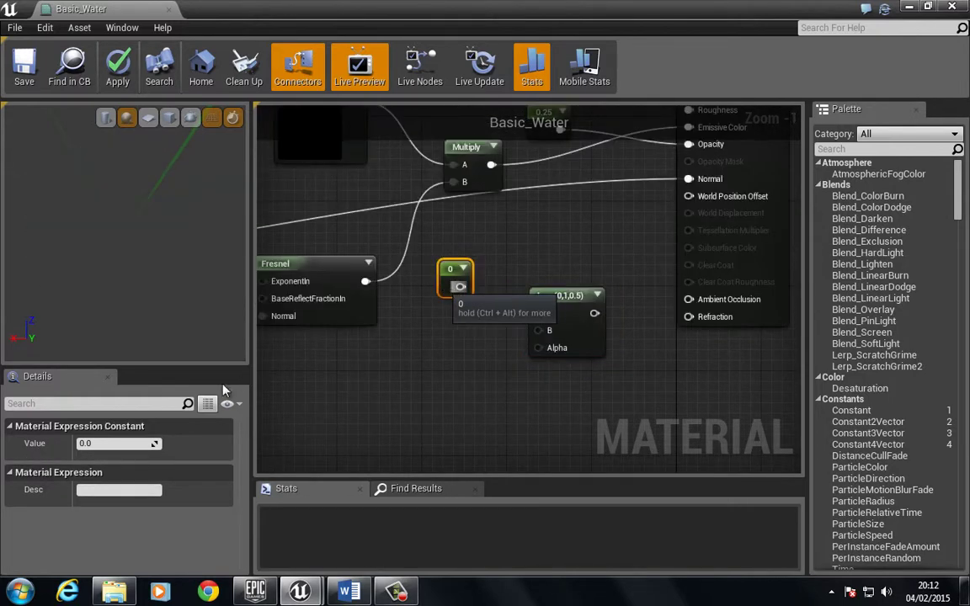
{"action": "left_click", "coordinate": [127, 444]}
{"action": "type", "text": "1"}
{"action": "key", "text": "Return"}
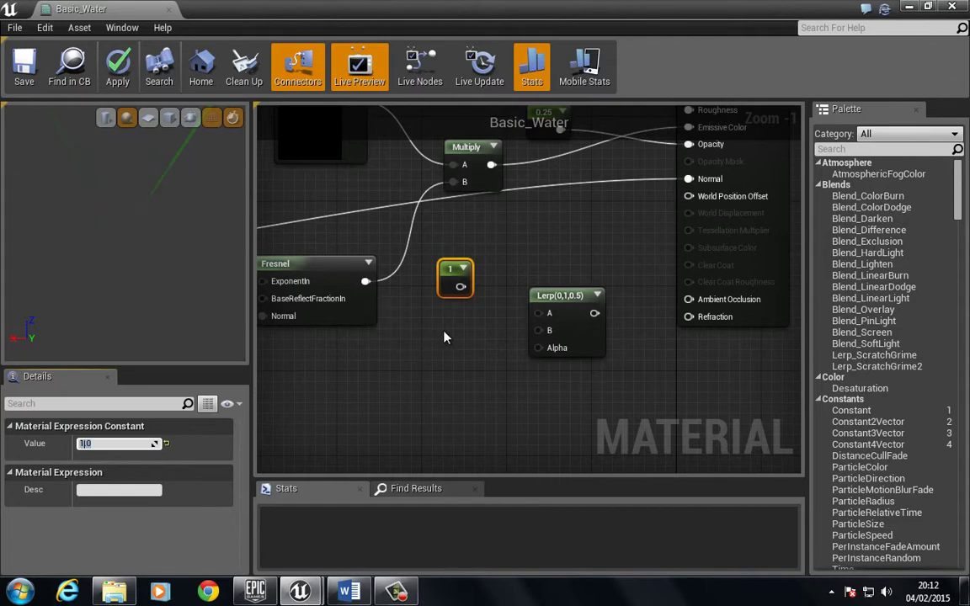
Add a 1.33157 constant below the 1 constant, and connect the 1 to the Lerp's A and the 1.33157 to its B
{"action": "left_click", "coordinate": [446, 335]}
{"action": "key", "text": "1"}
{"action": "left_click", "coordinate": [439, 331]}
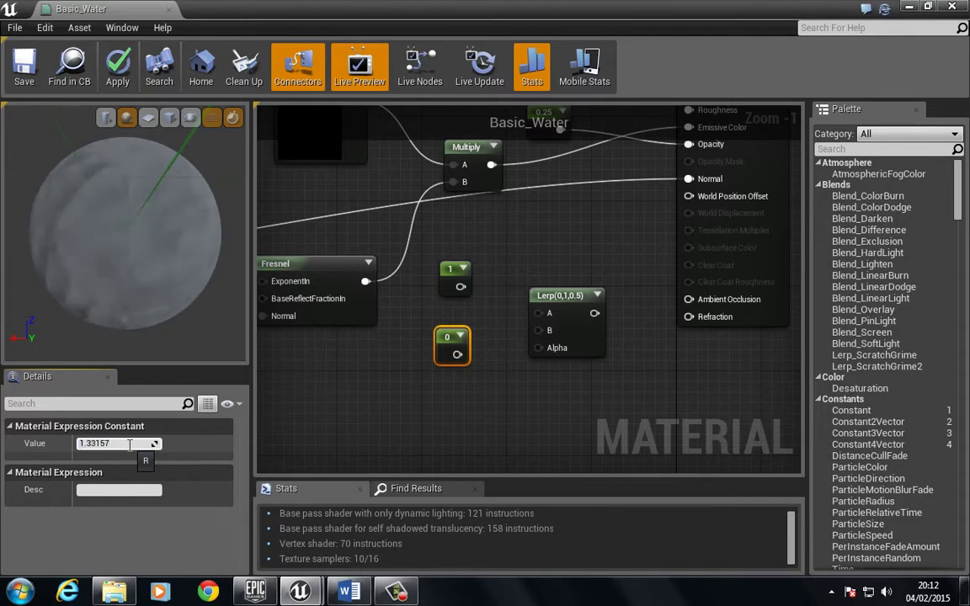
{"action": "key", "text": "Return"}
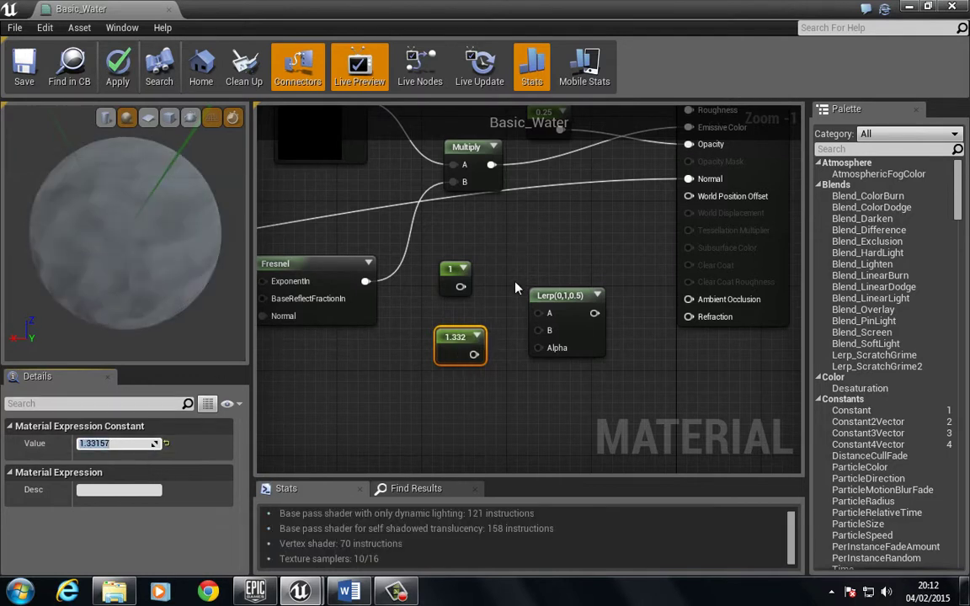
{"action": "left_click_drag", "start_coordinate": [461, 286], "coordinate": [540, 315]}
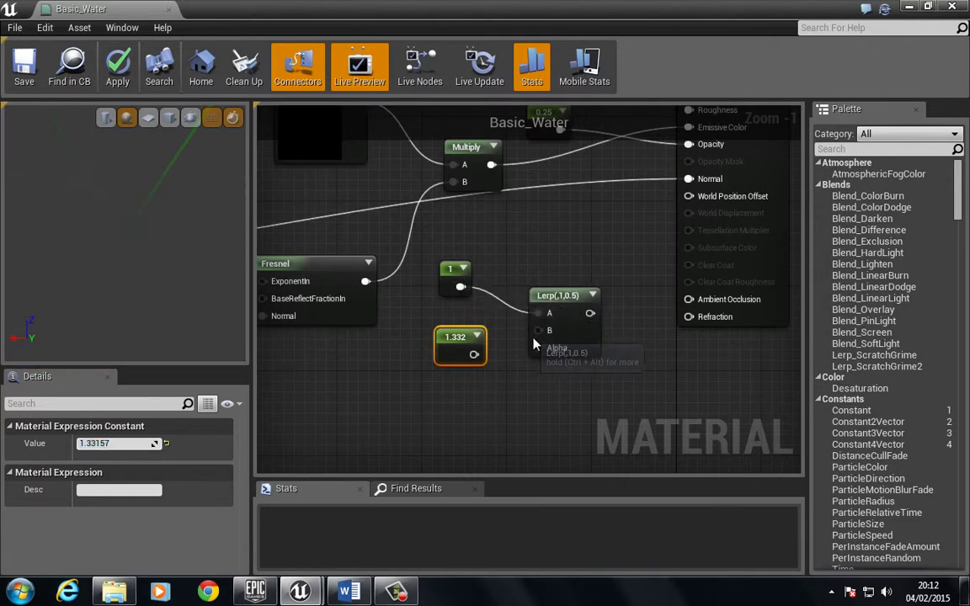
{"action": "left_click_drag", "start_coordinate": [484, 362], "coordinate": [474, 355]}
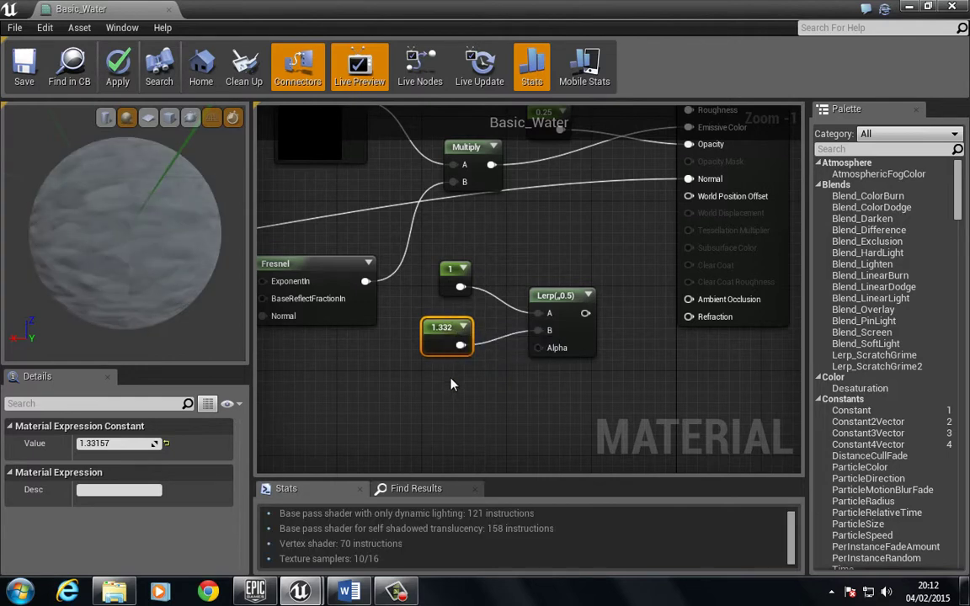
Add a second Fresnel node below the two constants and connect its output to the Lerp's Alpha input
{"action": "right_click_drag", "start_coordinate": [452, 383], "coordinate": [474, 319]}
{"action": "left_click", "coordinate": [451, 330]}
{"action": "right_click", "coordinate": [450, 329]}
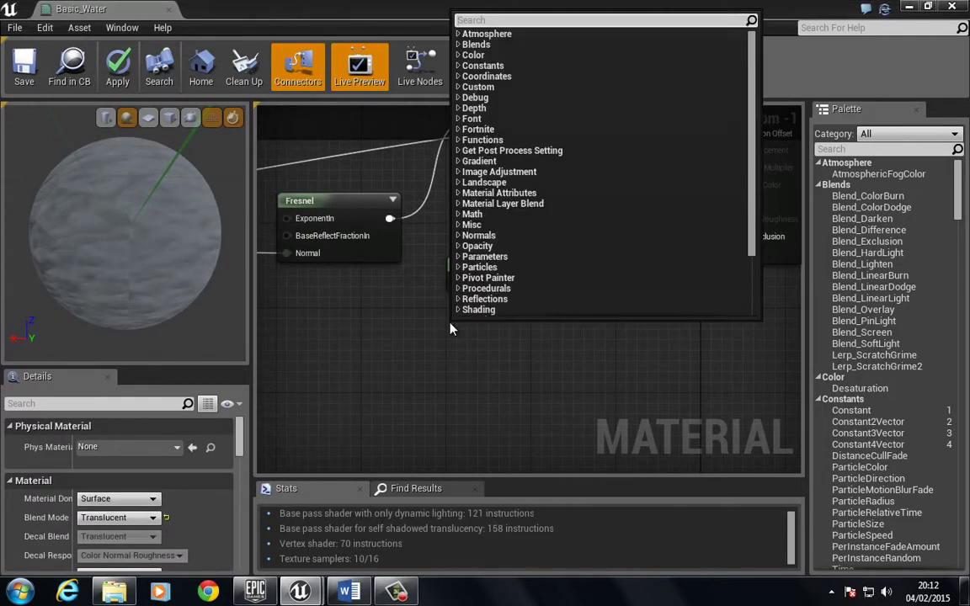
{"action": "type", "text": "fres"}
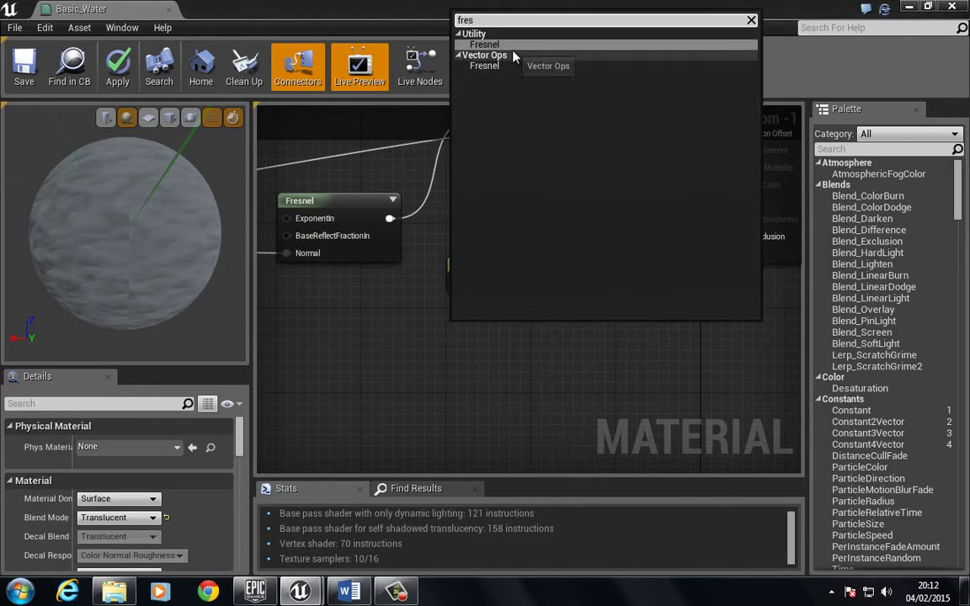
{"action": "left_click", "coordinate": [484, 45]}
{"action": "left_click_drag", "start_coordinate": [484, 337], "coordinate": [417, 344]}
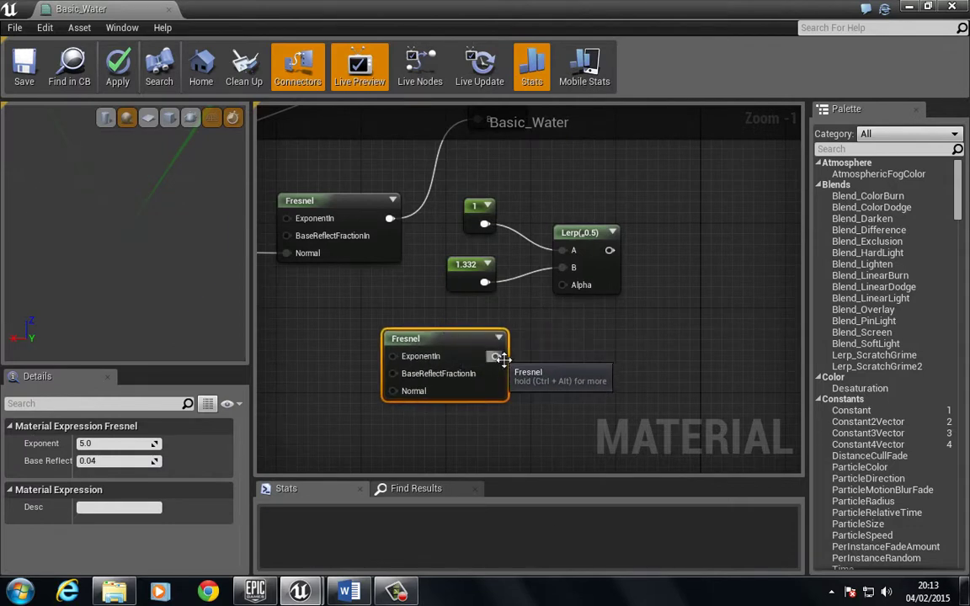
{"action": "left_click_drag", "start_coordinate": [566, 290], "coordinate": [564, 286]}
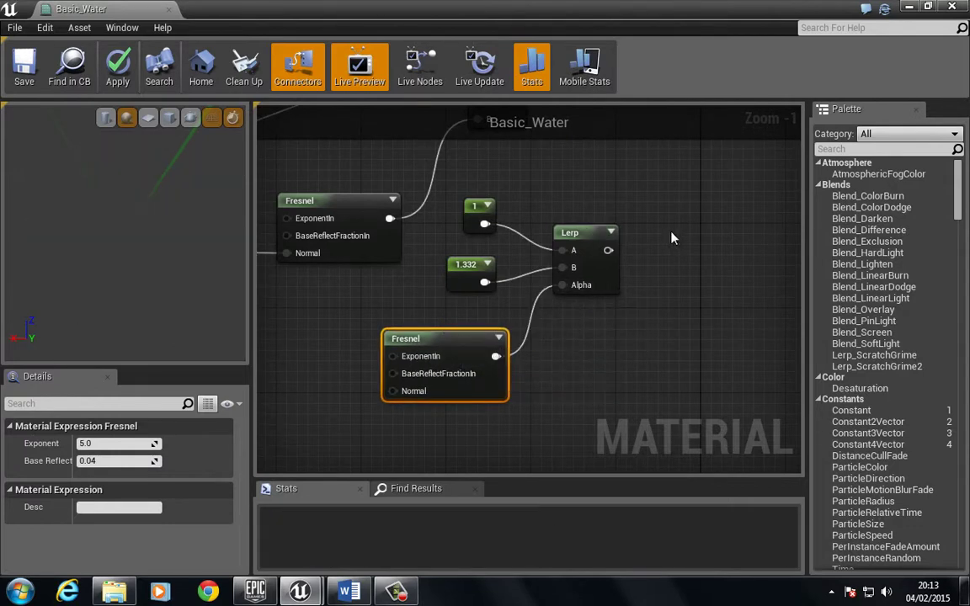
Connect the Lerp node's output to the Basic_Water material's Refraction input
{"action": "right_click_drag", "start_coordinate": [674, 235], "coordinate": [452, 368]}
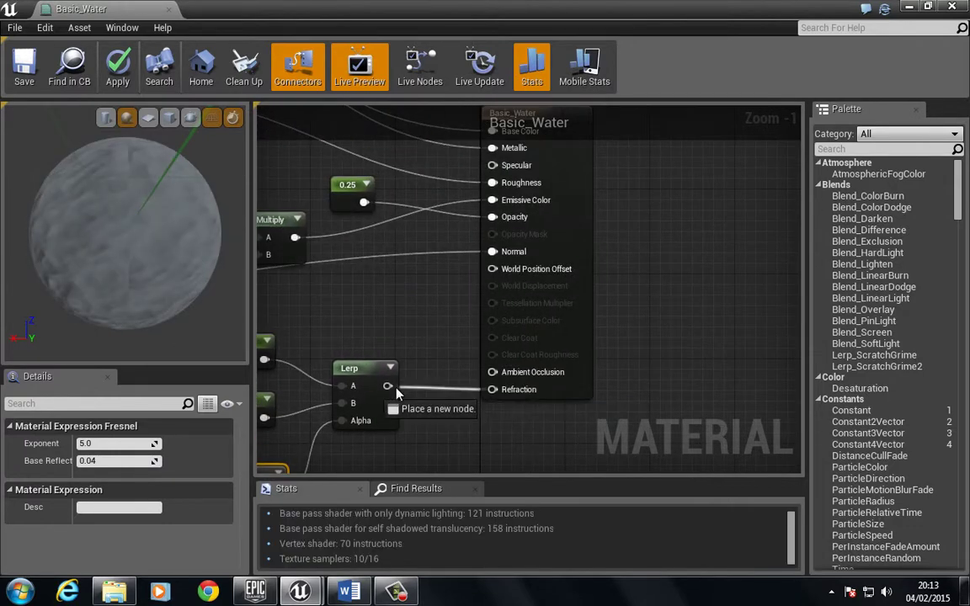
{"action": "left_click_drag", "start_coordinate": [398, 393], "coordinate": [388, 386]}
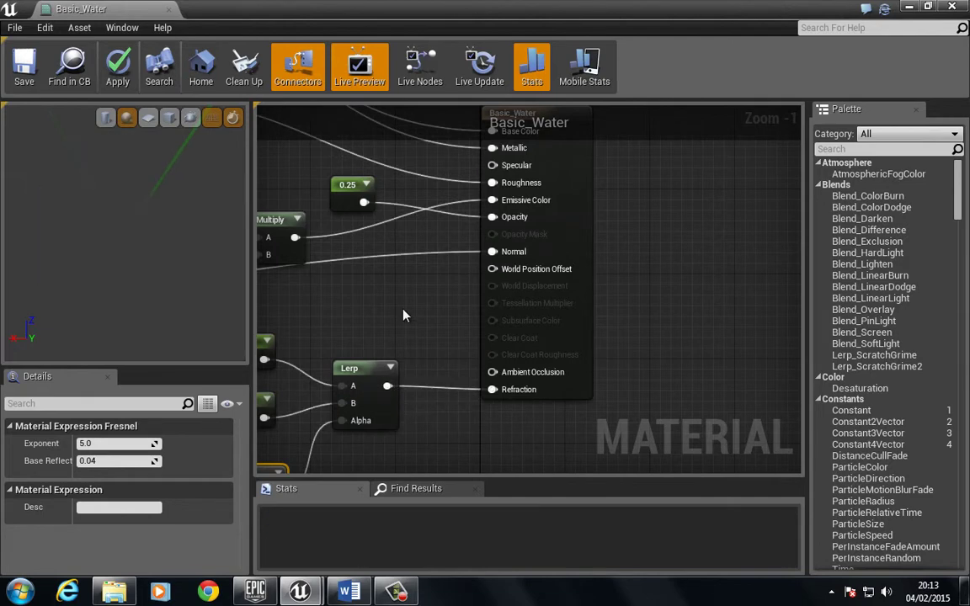
{"action": "right_click_drag", "start_coordinate": [400, 296], "coordinate": [578, 305]}
{"action": "scroll", "coordinate": [600, 316], "scroll_direction": "down", "scroll_amount": 2}
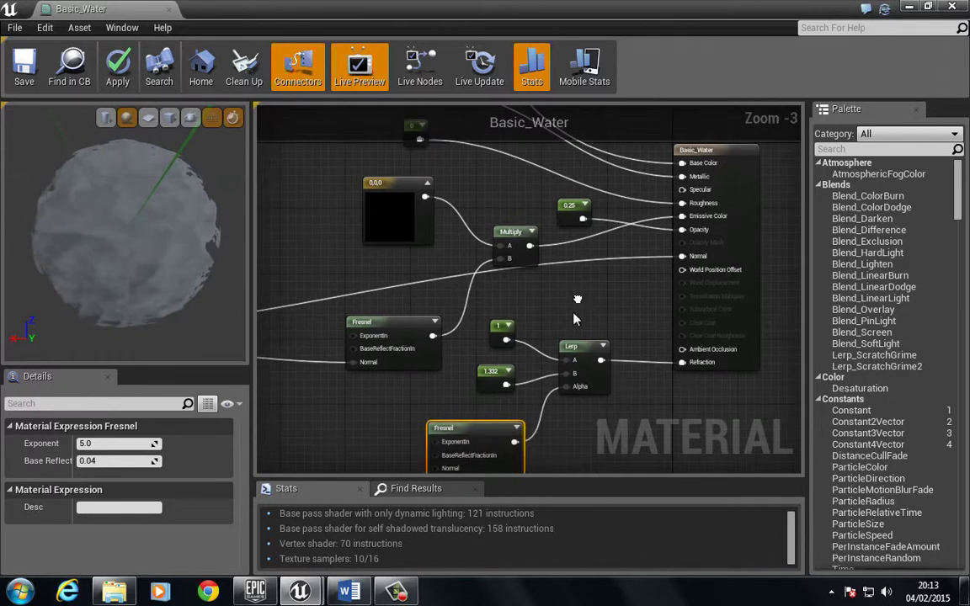
Save the Basic_Water material, and move the water plane along X toward the preview mesh in the level
{"action": "left_click", "coordinate": [23, 64]}
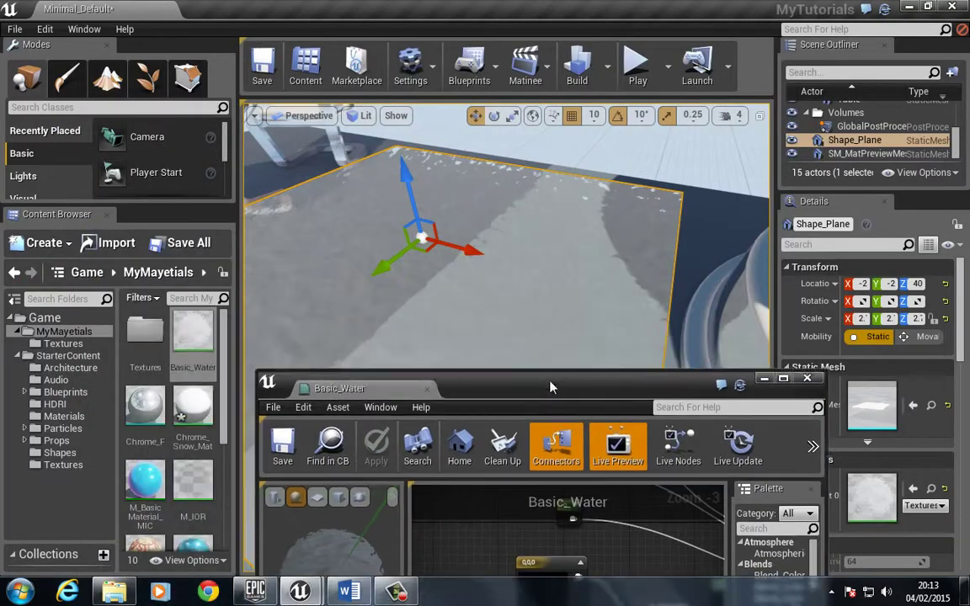
{"action": "scroll", "coordinate": [406, 231], "scroll_direction": "up", "scroll_amount": 4}
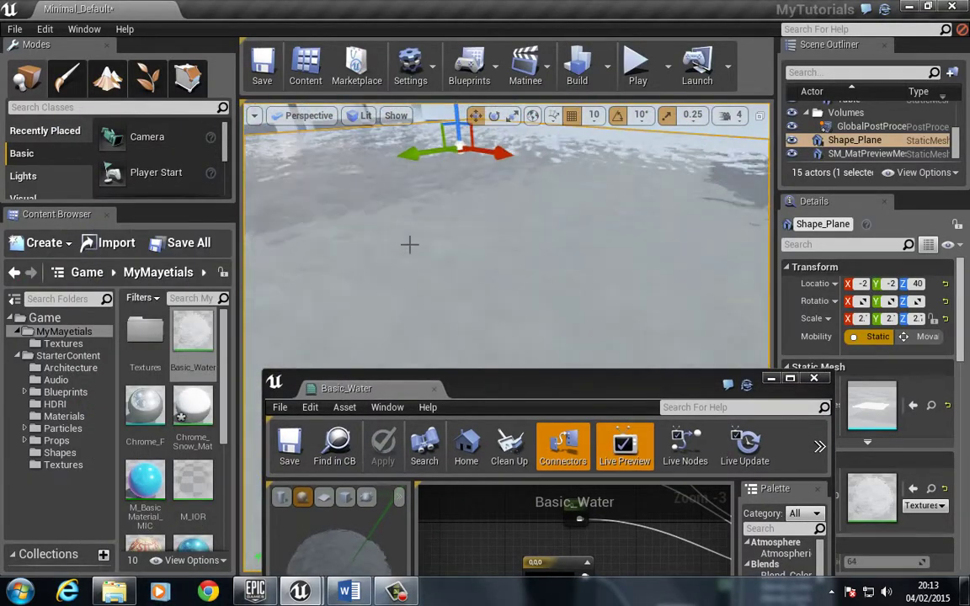
{"action": "right_click_drag", "start_coordinate": [410, 245], "coordinate": [476, 221]}
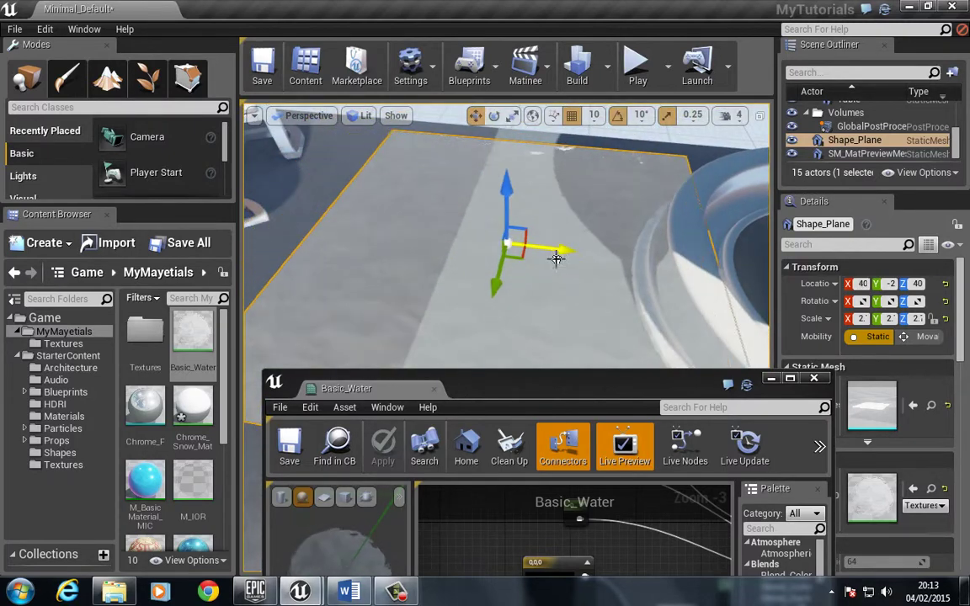
{"action": "right_click_drag", "start_coordinate": [556, 259], "coordinate": [409, 237]}
Move the Lerp, its two constants and its Fresnel node below the other nodes, and enclose them in a comment box named IOR
{"action": "double_click", "coordinate": [570, 397]}
{"action": "scroll", "coordinate": [517, 278], "scroll_direction": "up", "scroll_amount": 2}
{"action": "right_click_drag", "start_coordinate": [494, 302], "coordinate": [568, 253]}
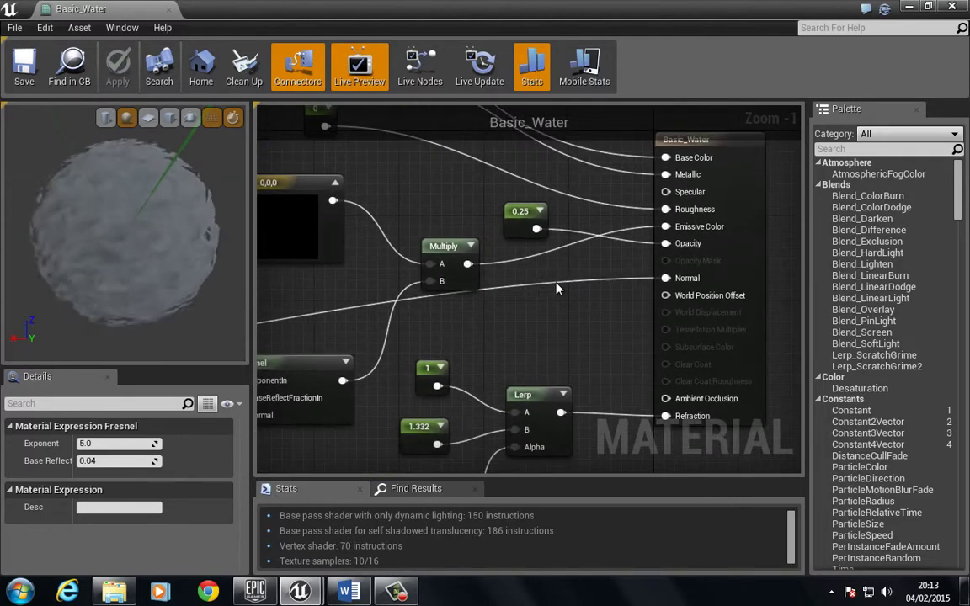
{"action": "right_click_drag", "start_coordinate": [489, 296], "coordinate": [607, 312]}
{"action": "scroll", "coordinate": [645, 311], "scroll_direction": "down", "scroll_amount": 1}
{"action": "right_click_drag", "start_coordinate": [637, 375], "coordinate": [542, 276]}
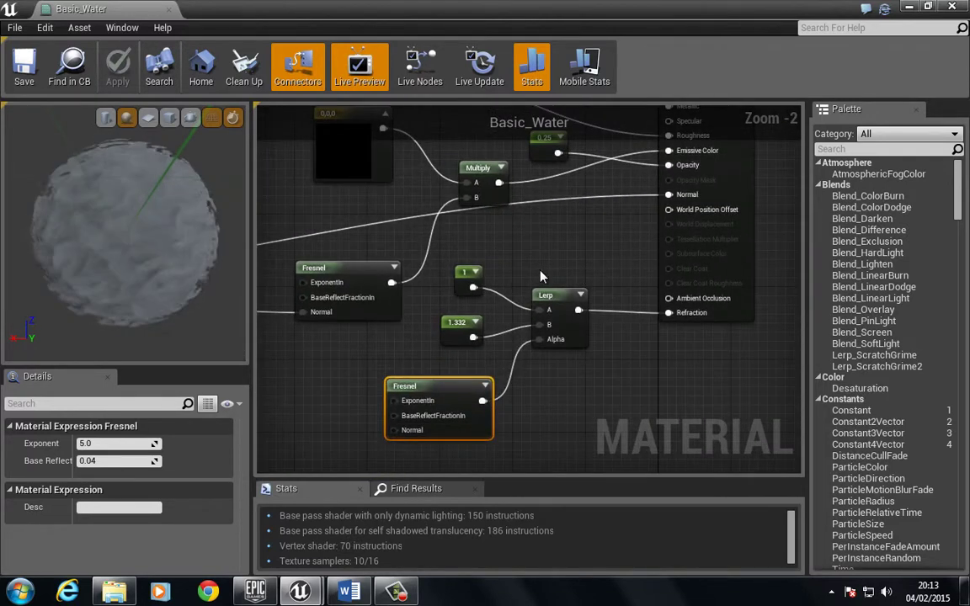
{"action": "left_click_drag", "start_coordinate": [587, 425], "coordinate": [588, 426]}
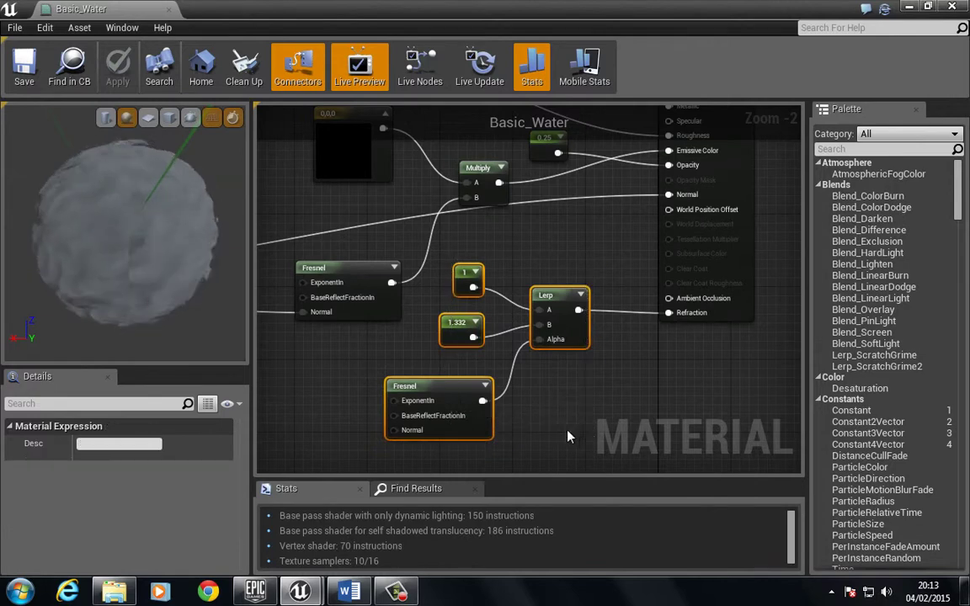
{"action": "right_click_drag", "start_coordinate": [568, 433], "coordinate": [567, 319]}
{"action": "scroll", "coordinate": [567, 319], "scroll_direction": "down", "scroll_amount": 2}
{"action": "left_click_drag", "start_coordinate": [564, 233], "coordinate": [431, 354]}
{"action": "right_click_drag", "start_coordinate": [487, 379], "coordinate": [563, 321]}
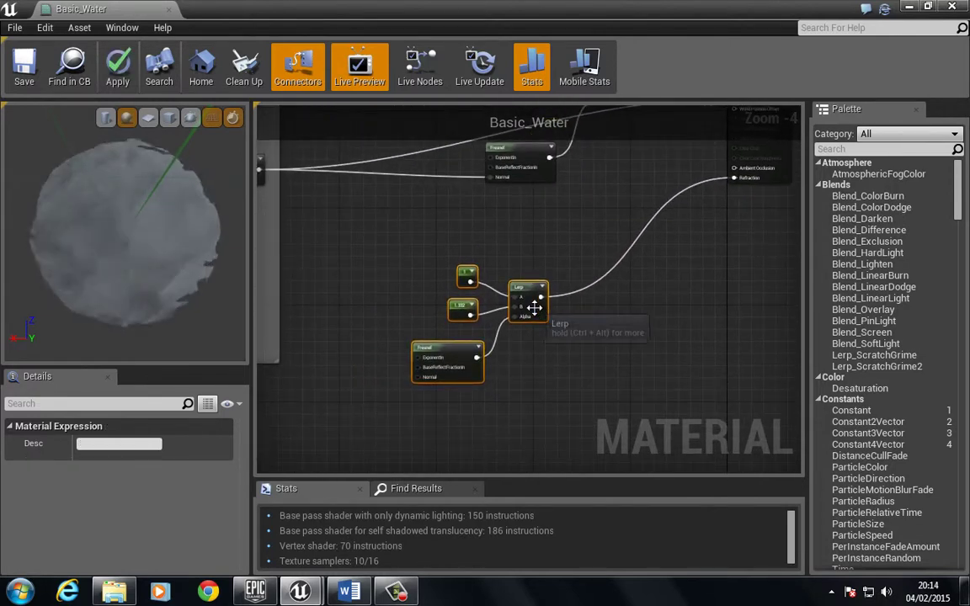
{"action": "key", "text": "c"}
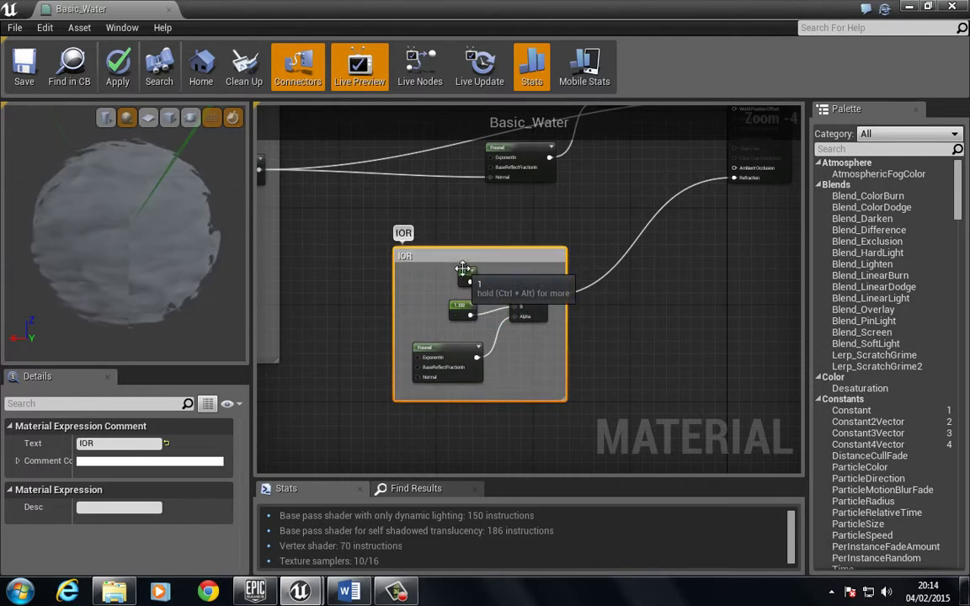
Rearrange the Multiply node, the black 0,0,0 color constant and the upper Fresnel node farther from the Basic_Water material node
{"action": "right_click_drag", "start_coordinate": [552, 208], "coordinate": [486, 351]}
{"action": "scroll", "coordinate": [502, 327], "scroll_direction": "down", "scroll_amount": 2}
{"action": "scroll", "coordinate": [478, 327], "scroll_direction": "up", "scroll_amount": 3}
{"action": "scroll", "coordinate": [479, 327], "scroll_direction": "up", "scroll_amount": 2}
{"action": "right_click_drag", "start_coordinate": [489, 278], "coordinate": [450, 332]}
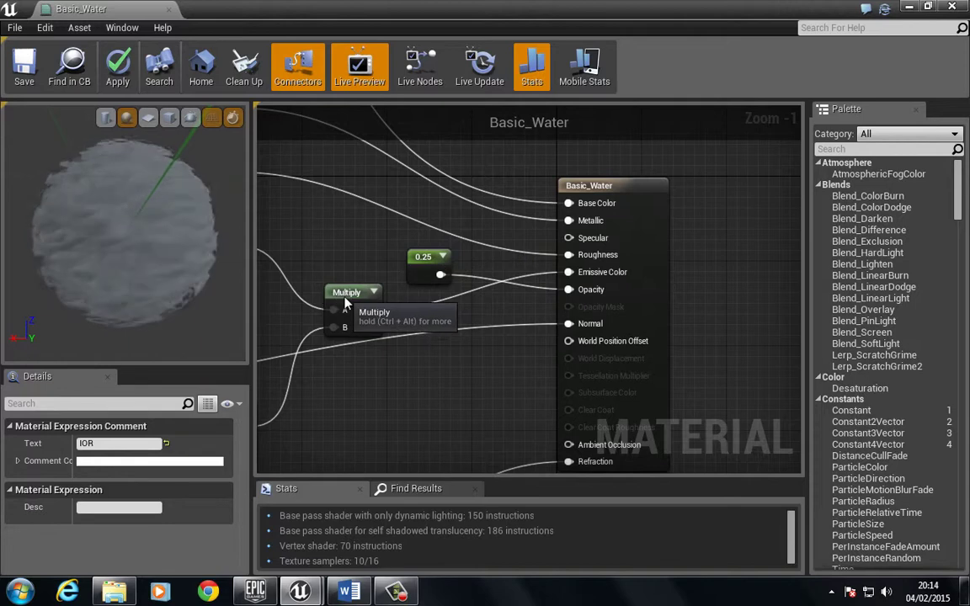
{"action": "left_click_drag", "start_coordinate": [345, 303], "coordinate": [252, 288]}
{"action": "right_click_drag", "start_coordinate": [380, 308], "coordinate": [431, 305]}
{"action": "scroll", "coordinate": [431, 305], "scroll_direction": "down", "scroll_amount": 1}
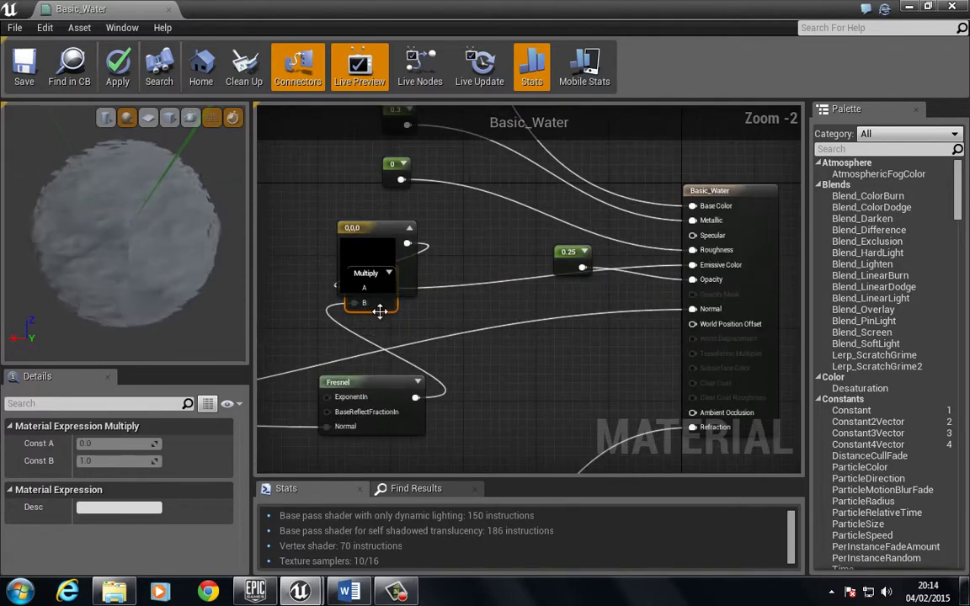
{"action": "left_click_drag", "start_coordinate": [382, 310], "coordinate": [450, 337]}
{"action": "left_click_drag", "start_coordinate": [379, 228], "coordinate": [310, 250]}
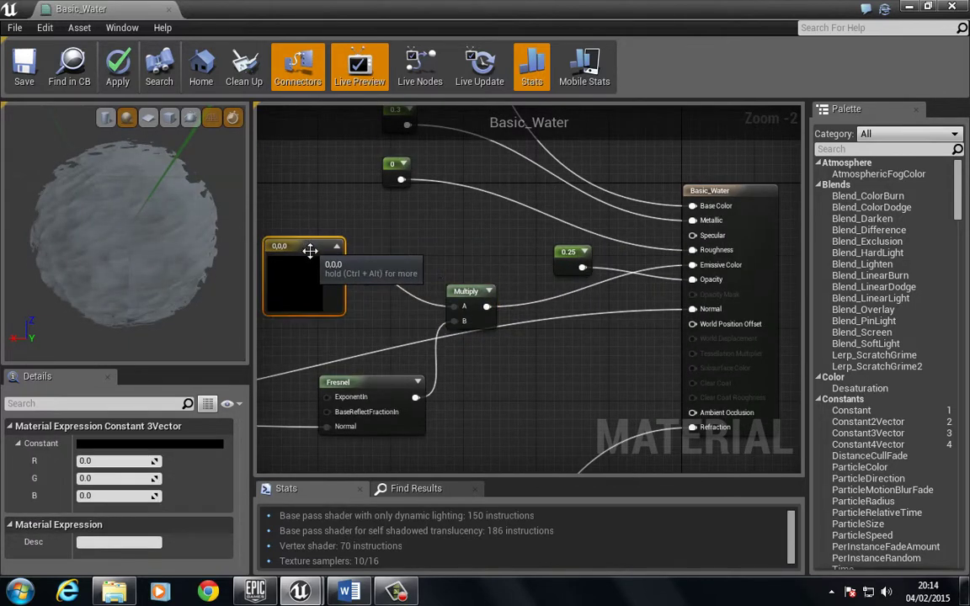
{"action": "left_click_drag", "start_coordinate": [382, 385], "coordinate": [309, 366]}
Move the 0.25 constant away from the material node and add a Depth Fade node beside it
{"action": "right_click_drag", "start_coordinate": [505, 356], "coordinate": [387, 384]}
{"action": "scroll", "coordinate": [392, 374], "scroll_direction": "up", "scroll_amount": 1}
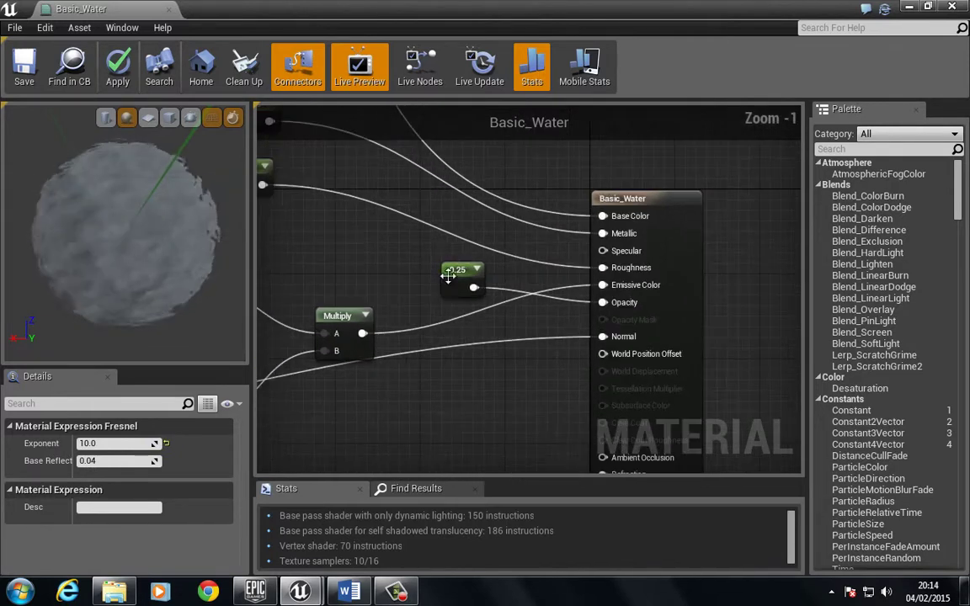
{"action": "left_click_drag", "start_coordinate": [460, 267], "coordinate": [407, 259]}
{"action": "right_click", "coordinate": [477, 268]}
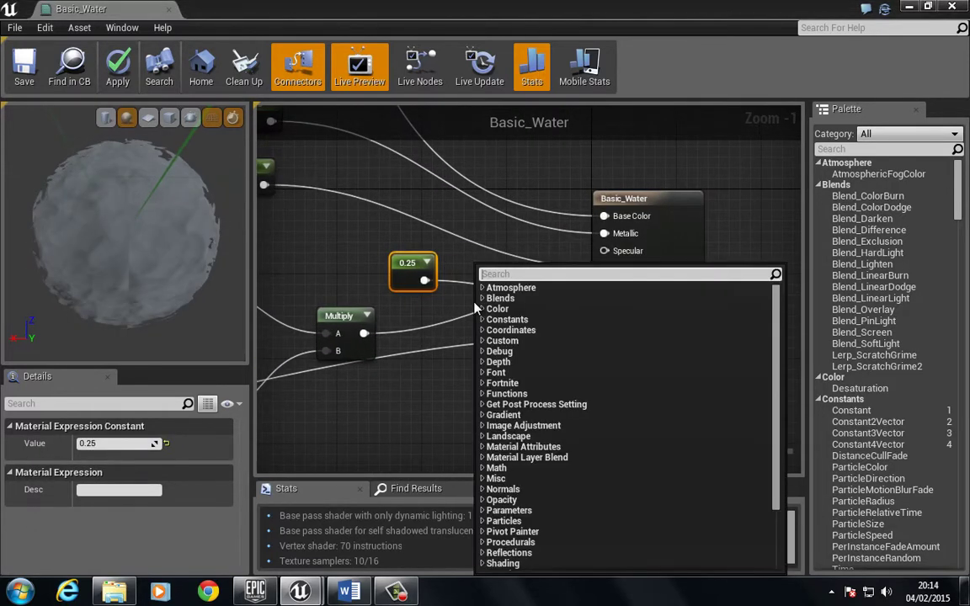
{"action": "type", "text": "de"}
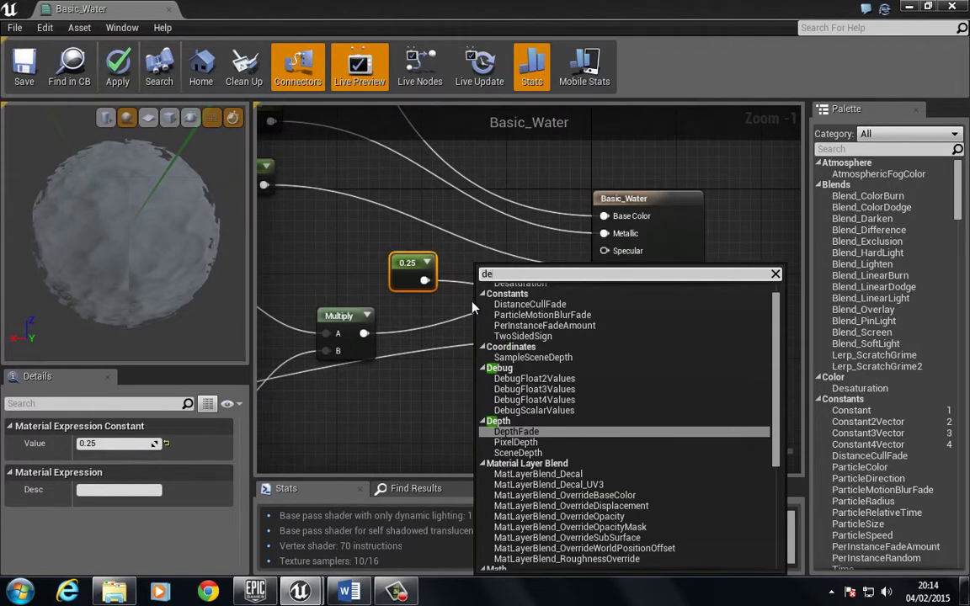
{"action": "type", "text": "pth"}
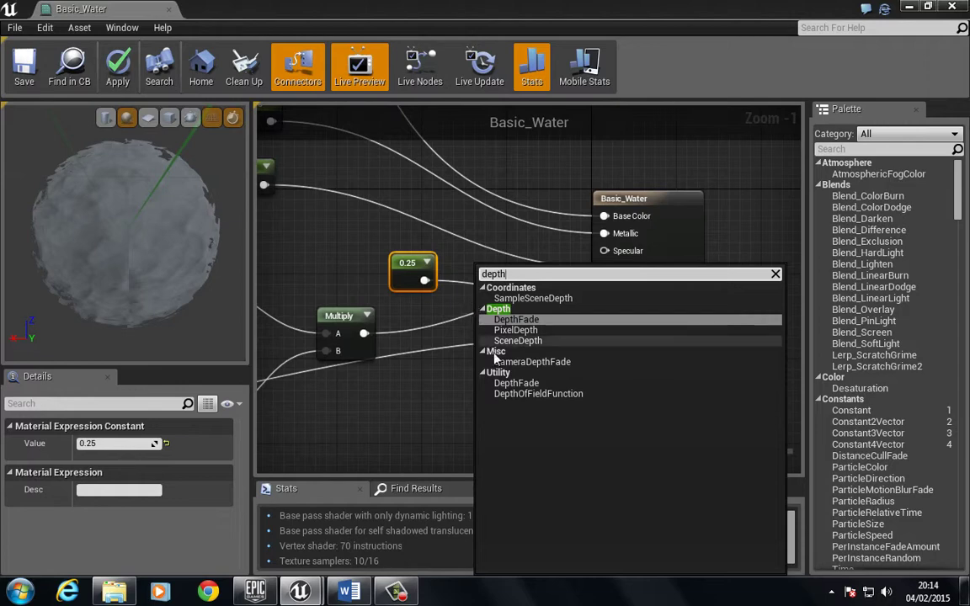
{"action": "left_click", "coordinate": [532, 385]}
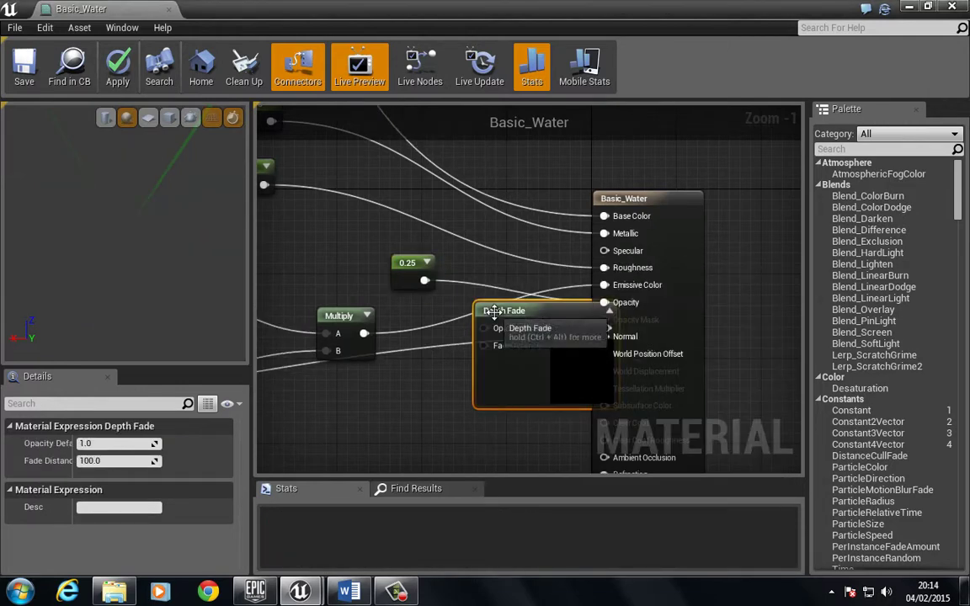
Shift the 0.25 constant farther up and away from the Depth Fade node, and connect it to that node's Opacity input
{"action": "scroll", "coordinate": [437, 377], "scroll_direction": "down", "scroll_amount": 1}
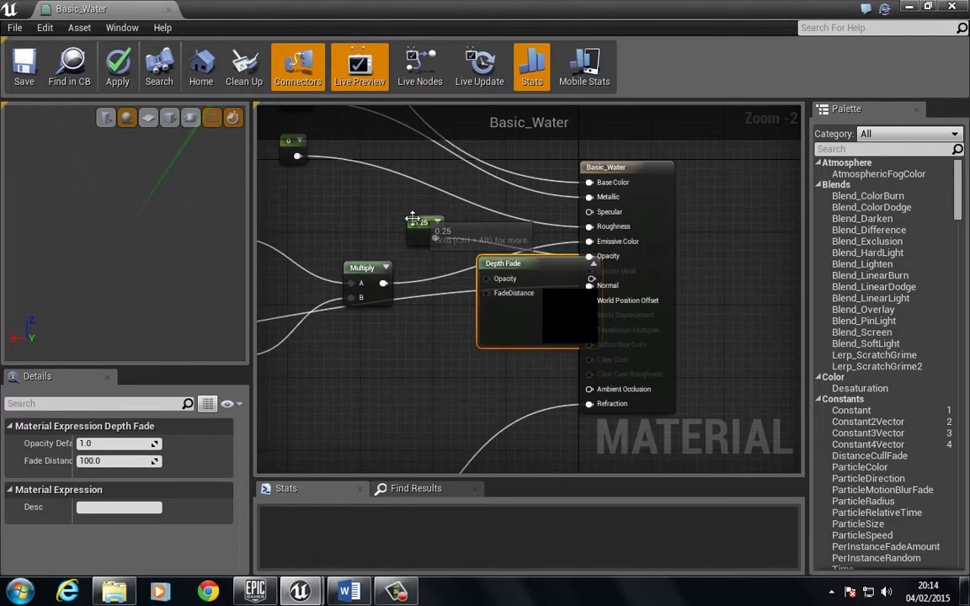
{"action": "left_click_drag", "start_coordinate": [413, 219], "coordinate": [358, 202]}
{"action": "left_click_drag", "start_coordinate": [485, 279], "coordinate": [384, 224]}
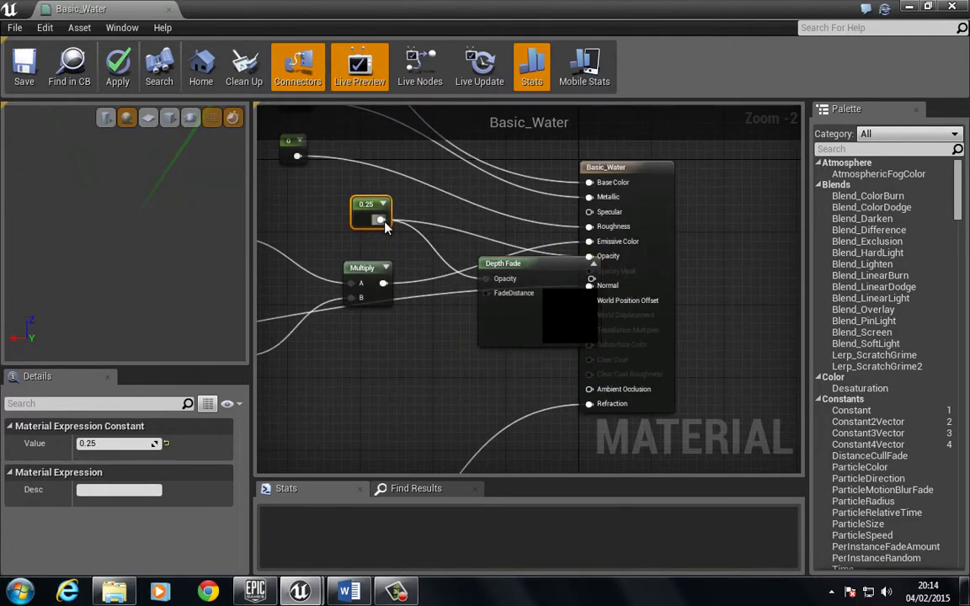
Place the Depth Fade node between the 0.25 constant and the Basic_Water node, and connect its output to the material's Opacity input
{"action": "scroll", "coordinate": [451, 292], "scroll_direction": "down", "scroll_amount": 2}
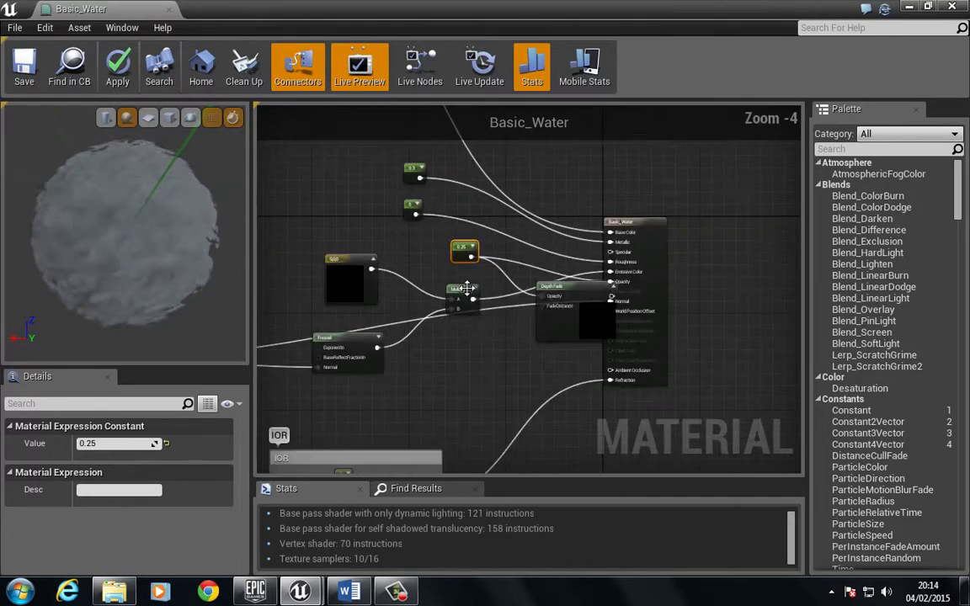
{"action": "left_click", "coordinate": [450, 292]}
{"action": "scroll", "coordinate": [556, 299], "scroll_direction": "up", "scroll_amount": 3}
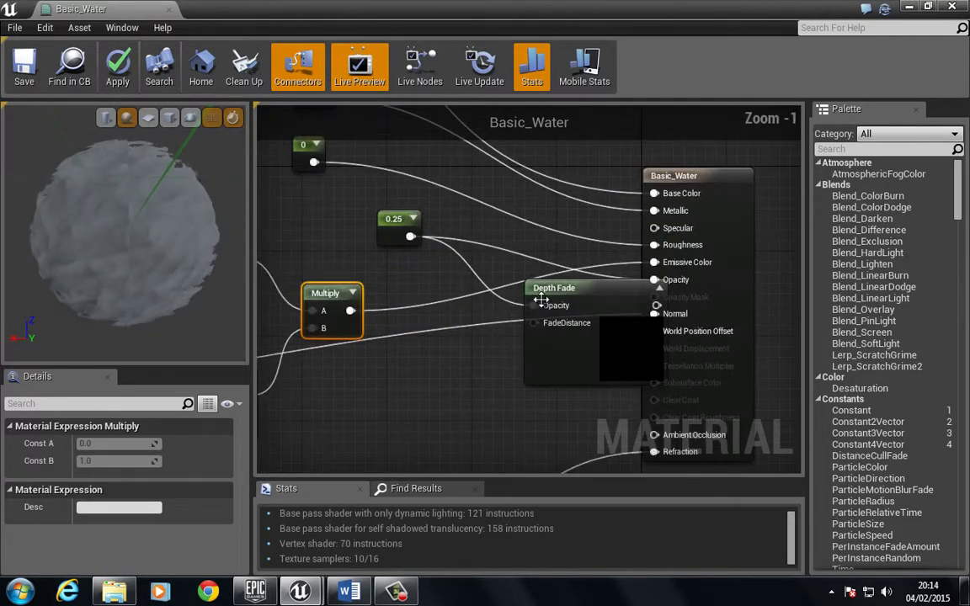
{"action": "left_click_drag", "start_coordinate": [560, 305], "coordinate": [498, 278]}
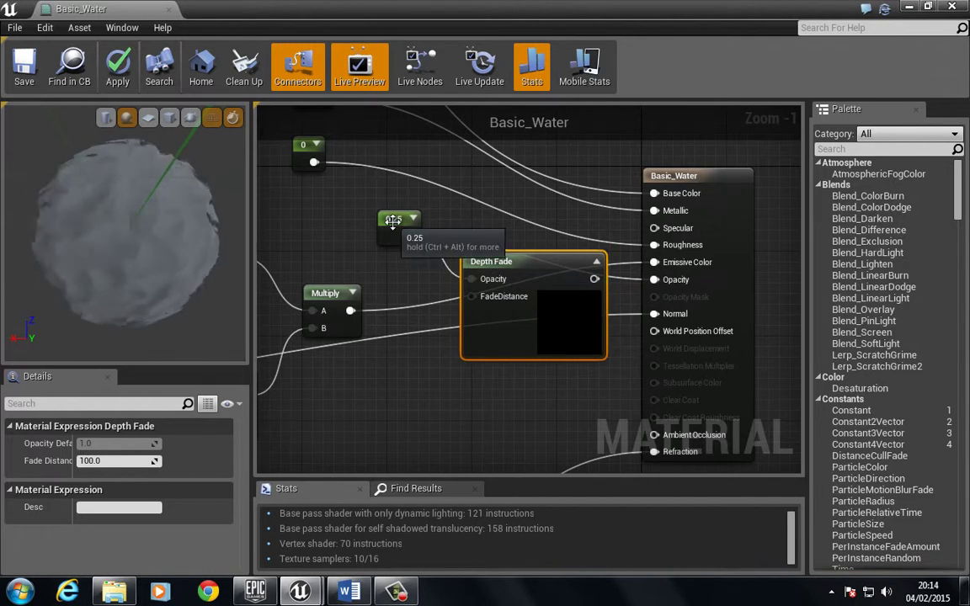
{"action": "left_click_drag", "start_coordinate": [391, 230], "coordinate": [368, 219]}
{"action": "left_click_drag", "start_coordinate": [595, 279], "coordinate": [654, 280]}
{"action": "left_click", "coordinate": [539, 262]}
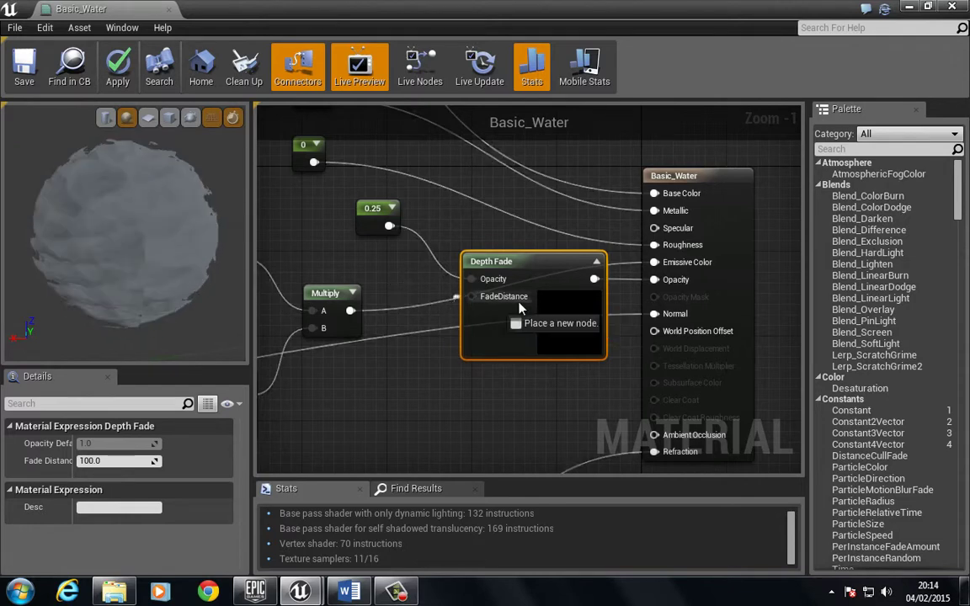
Switch to the level and apply the M_BasicMaterial_MIC material to the preview mesh standing in the water plane
{"action": "double_click", "coordinate": [577, 6]}
{"action": "left_click_drag", "start_coordinate": [408, 110], "coordinate": [214, 182]}
{"action": "right_click_drag", "start_coordinate": [602, 314], "coordinate": [361, 460]}
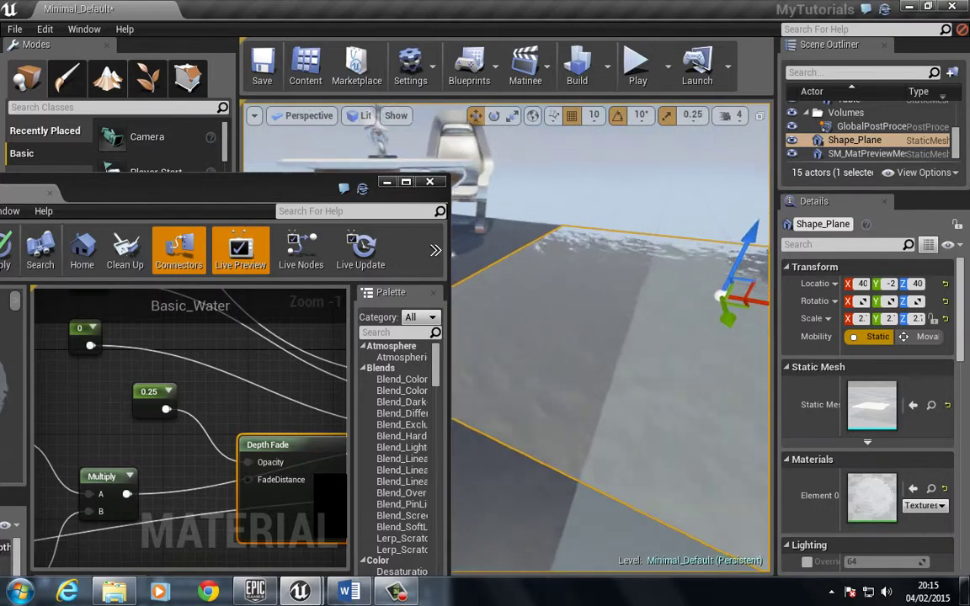
{"action": "left_click_drag", "start_coordinate": [286, 196], "coordinate": [441, 483]}
{"action": "right_click_drag", "start_coordinate": [444, 275], "coordinate": [554, 298]}
{"action": "left_click_drag", "start_coordinate": [273, 483], "coordinate": [281, 558]}
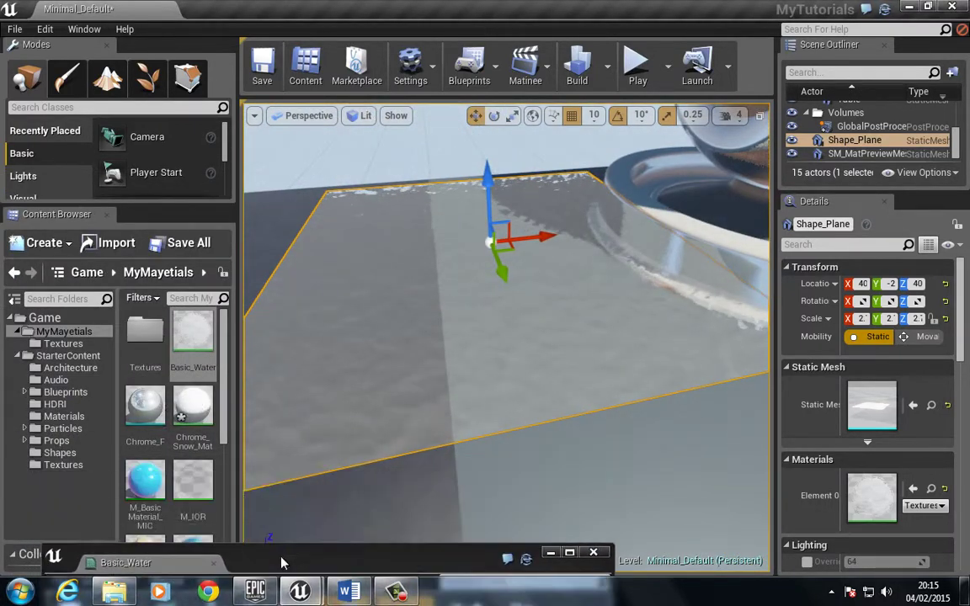
{"action": "left_click_drag", "start_coordinate": [628, 278], "coordinate": [679, 213]}
{"action": "left_click", "coordinate": [679, 213]}
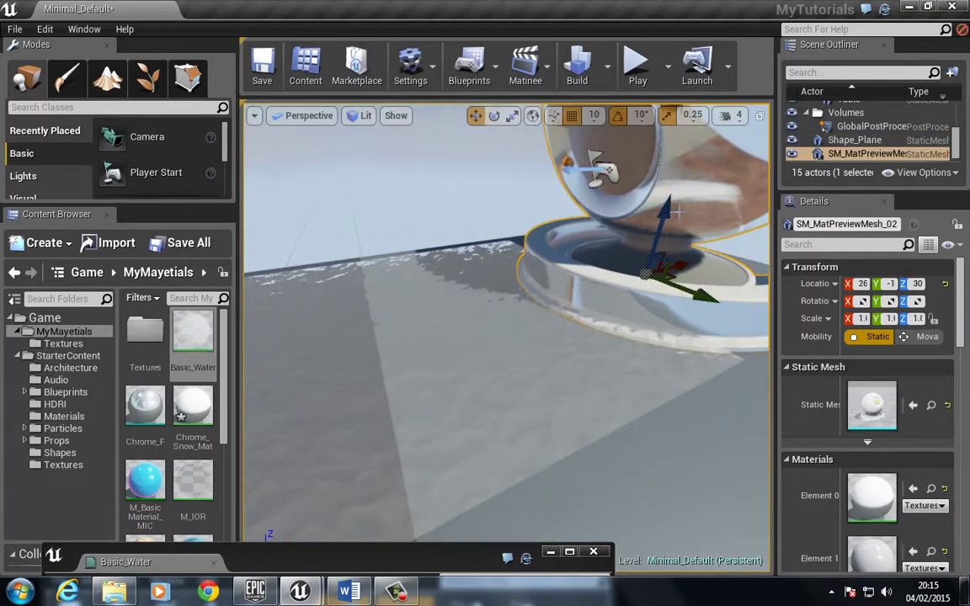
{"action": "left_click_drag", "start_coordinate": [148, 480], "coordinate": [663, 160]}
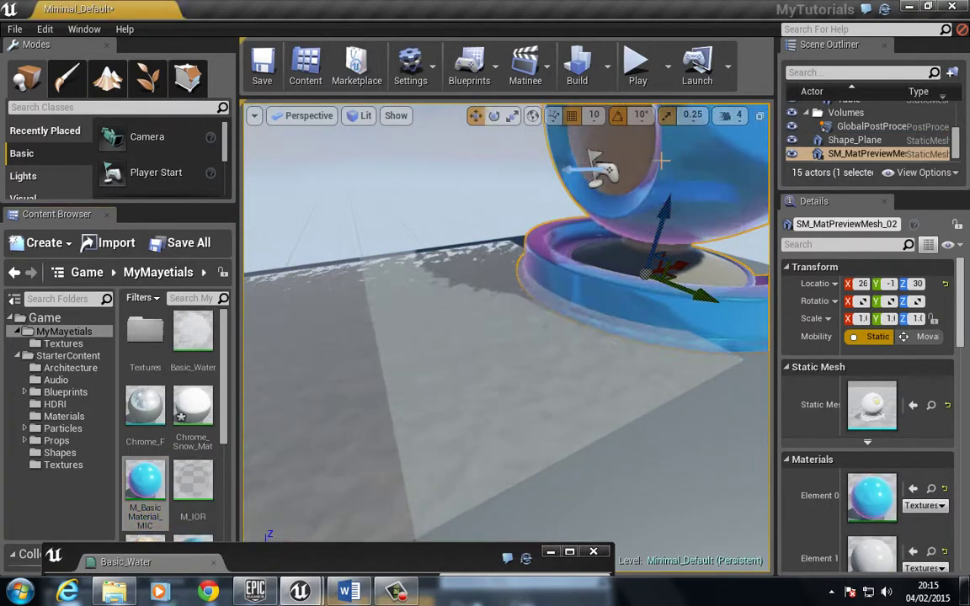
Set the Depth Fade node's fade distance to 50 and save the Basic_Water material
{"action": "right_click_drag", "start_coordinate": [470, 315], "coordinate": [605, 276]}
{"action": "left_click_drag", "start_coordinate": [605, 276], "coordinate": [712, 279]}
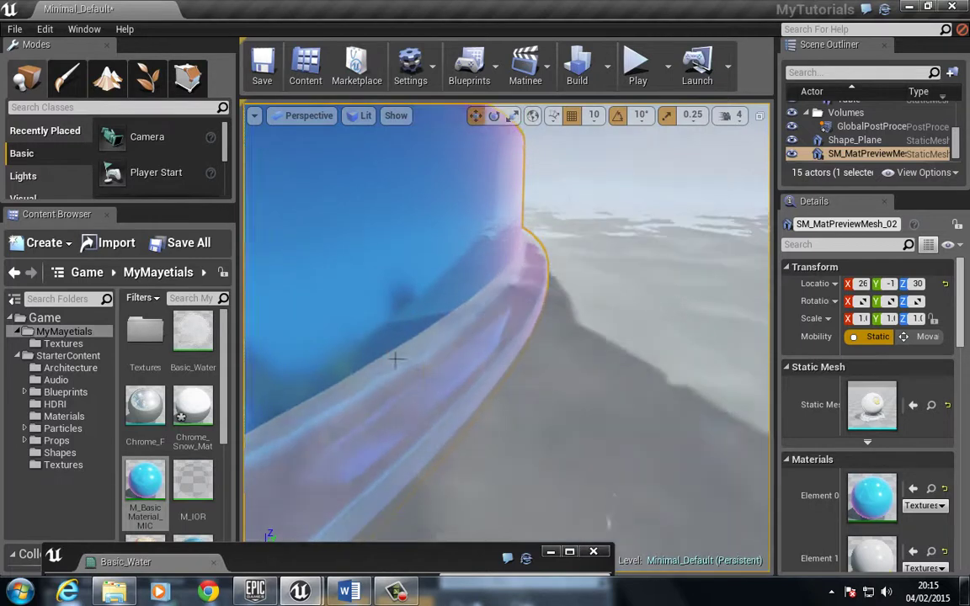
{"action": "left_click_drag", "start_coordinate": [374, 563], "coordinate": [415, 124]}
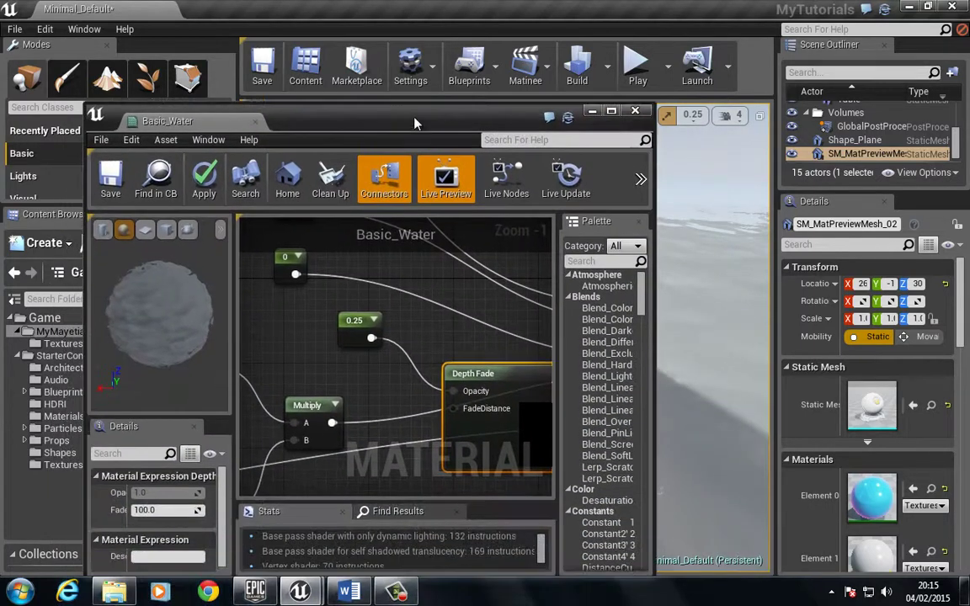
{"action": "left_click", "coordinate": [151, 511]}
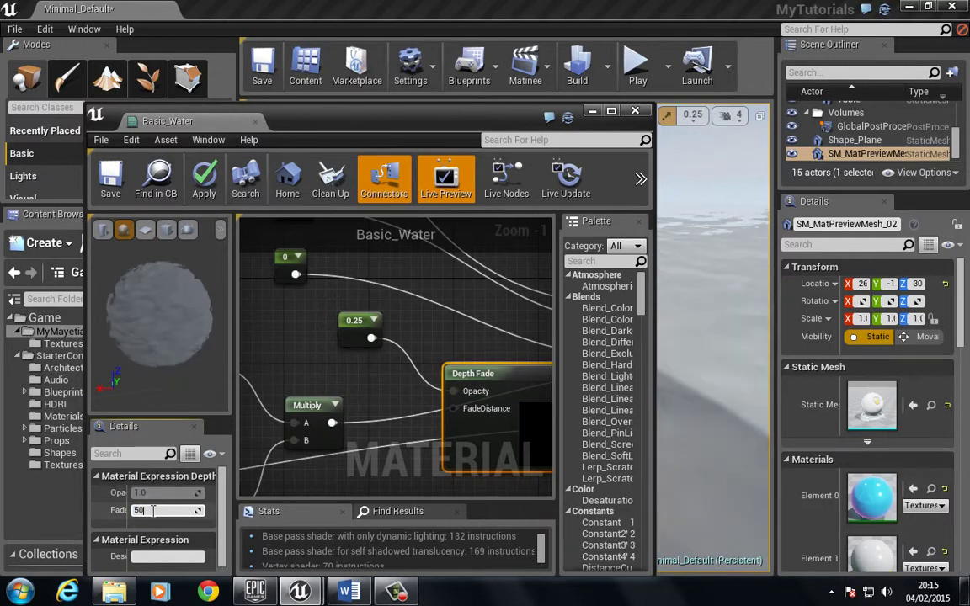
{"action": "key", "text": "Return"}
{"action": "left_click_drag", "start_coordinate": [310, 120], "coordinate": [551, 357]}
{"action": "left_click", "coordinate": [352, 415]}
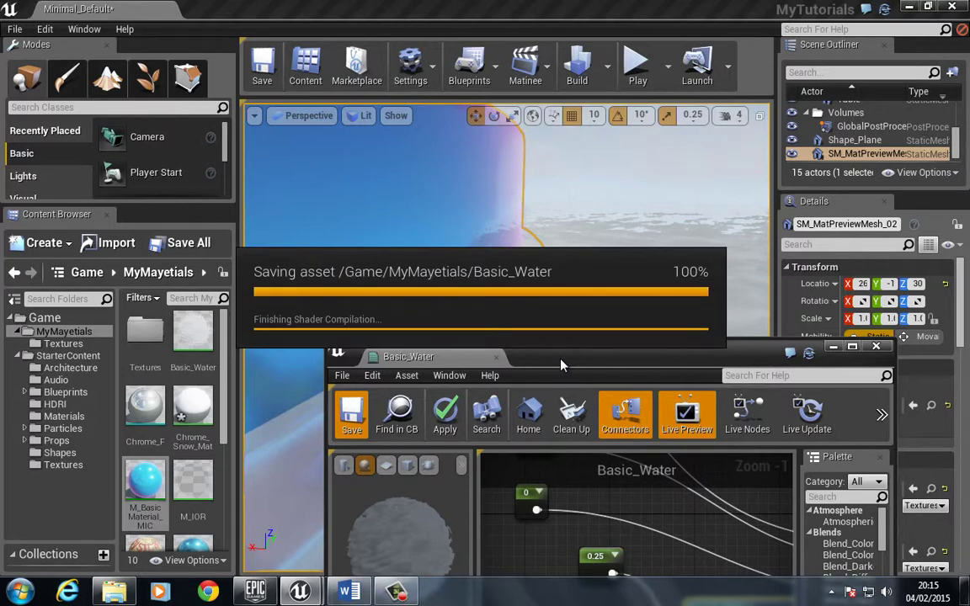
Examine how the water blends around the preview mesh's base in the level, and review the overall Basic_Water node graph
{"action": "left_click_drag", "start_coordinate": [563, 364], "coordinate": [587, 453]}
{"action": "right_click_drag", "start_coordinate": [522, 304], "coordinate": [427, 271]}
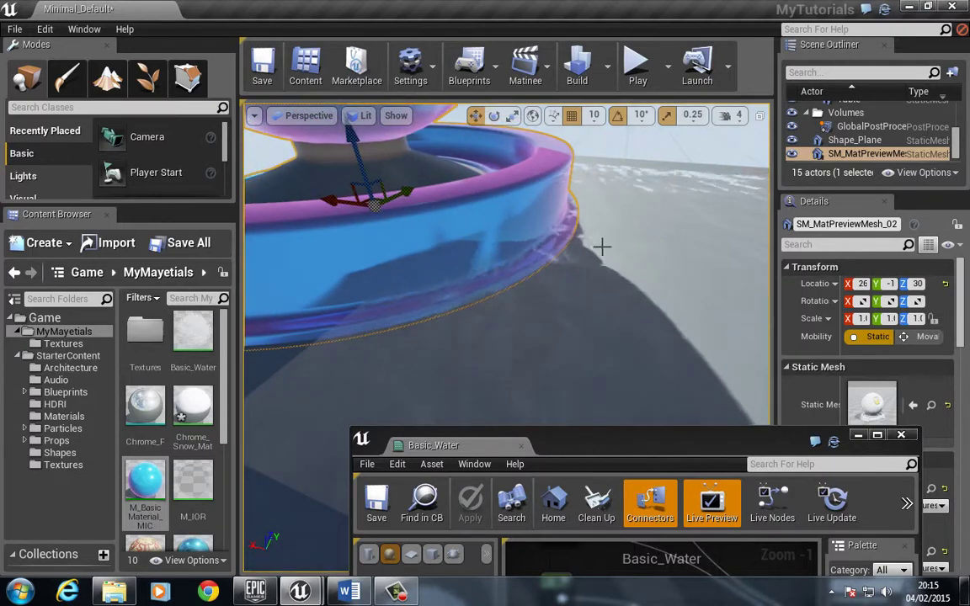
{"action": "left_click_drag", "start_coordinate": [638, 449], "coordinate": [495, 1]}
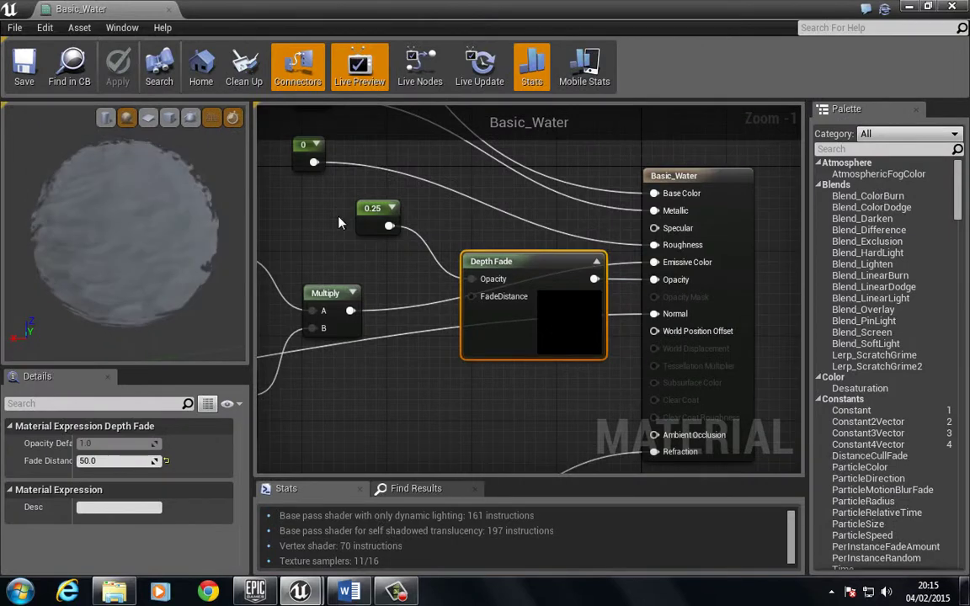
{"action": "right_click_drag", "start_coordinate": [340, 220], "coordinate": [434, 358]}
{"action": "scroll", "coordinate": [374, 335], "scroll_direction": "down", "scroll_amount": 2}
{"action": "right_click_drag", "start_coordinate": [374, 340], "coordinate": [529, 328]}
{"action": "scroll", "coordinate": [369, 297], "scroll_direction": "down", "scroll_amount": 3}
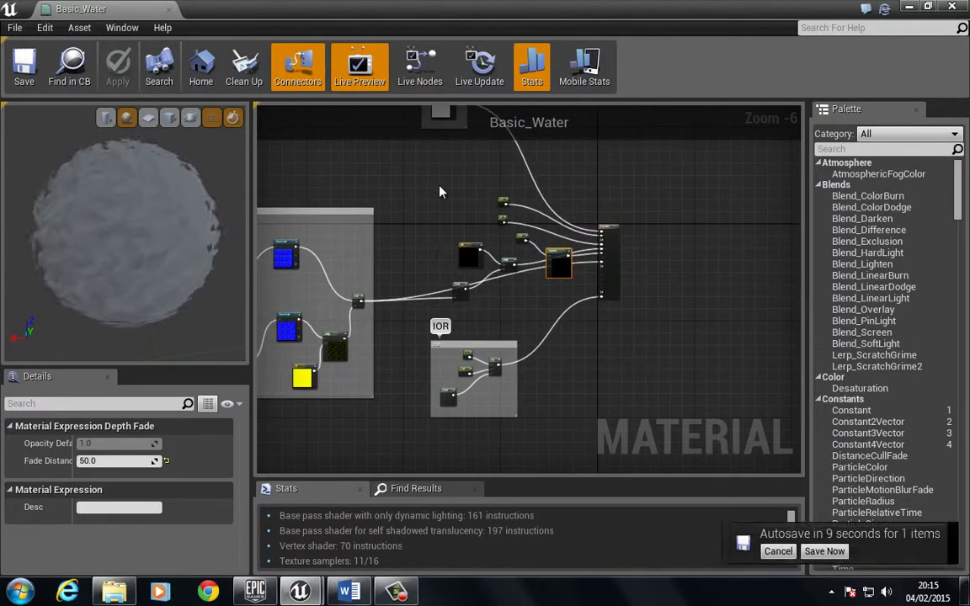
{"action": "right_click_drag", "start_coordinate": [442, 191], "coordinate": [463, 202]}
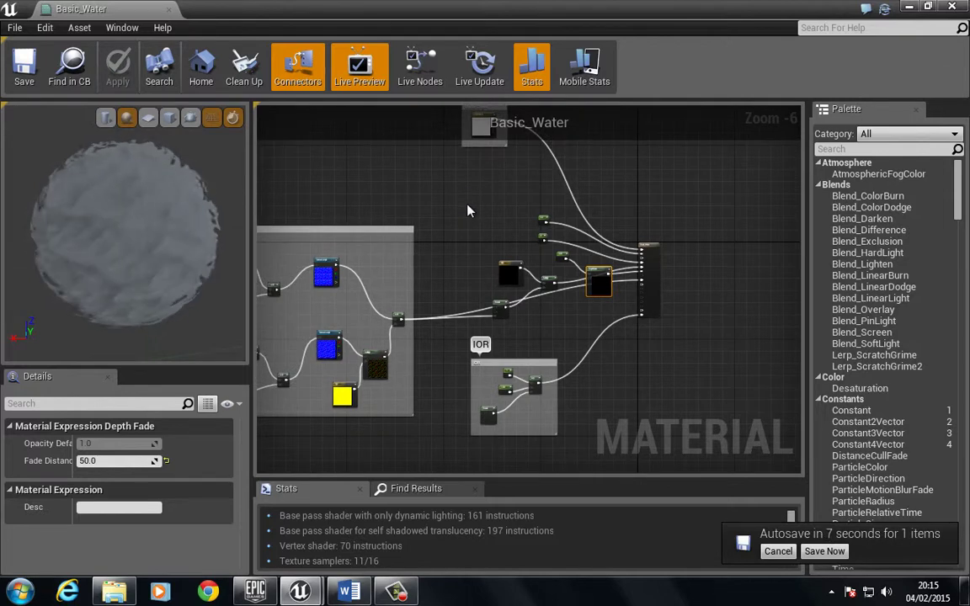